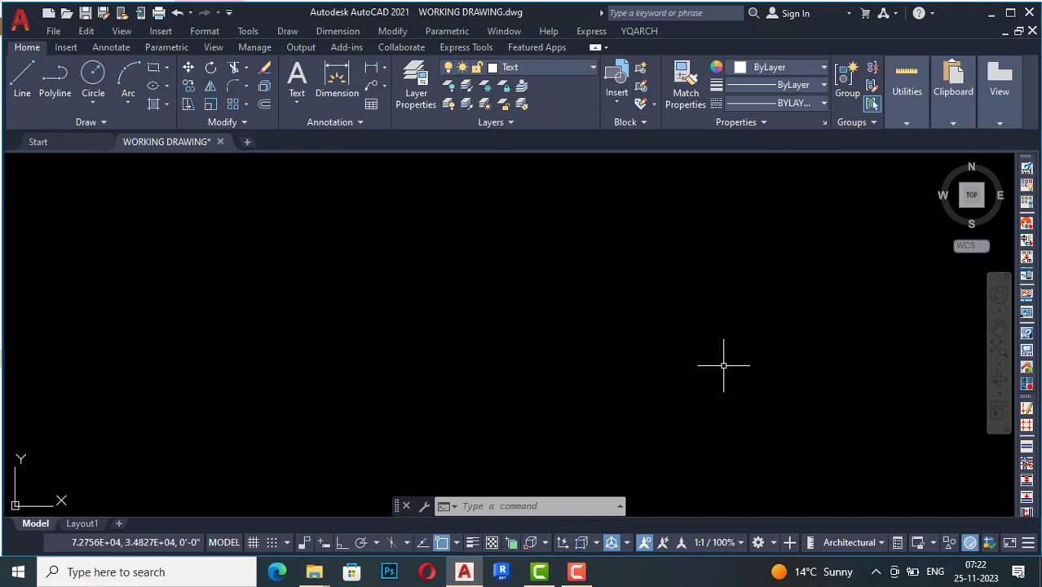
Review the YQArch index of indexer symbols and close the overview
click(639, 31)
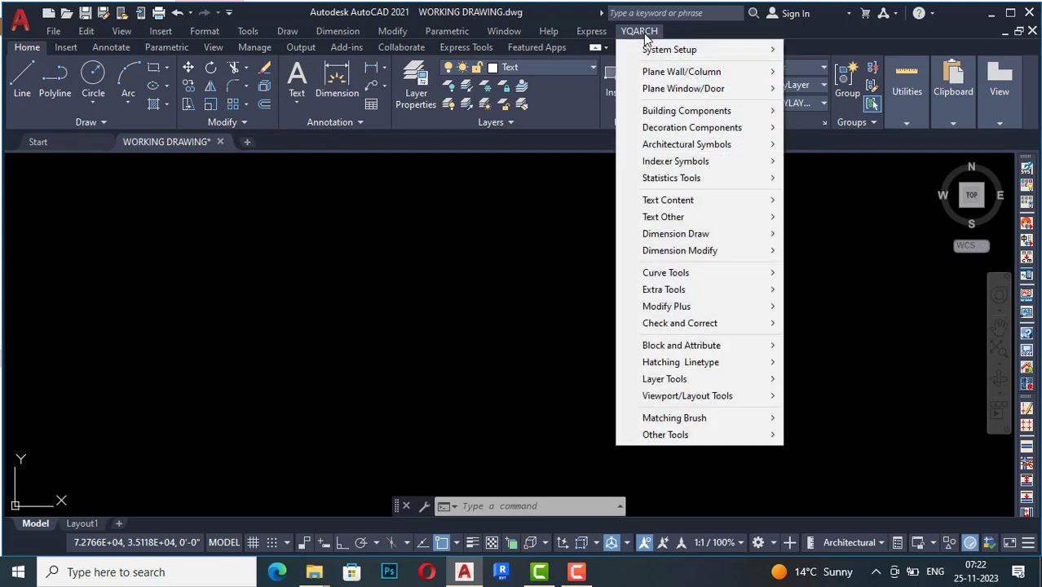
mouse_move(647, 161)
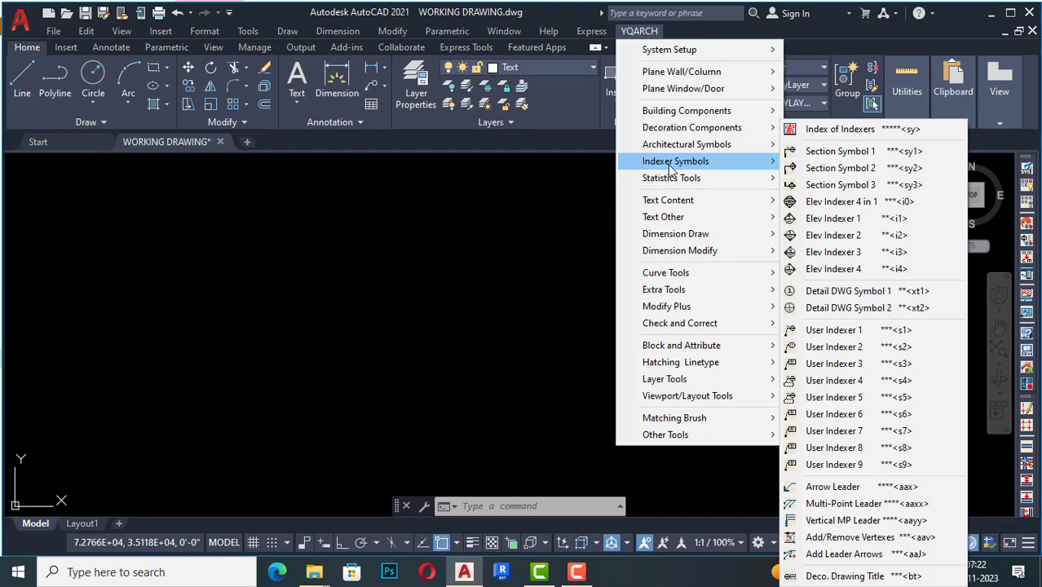
click(844, 132)
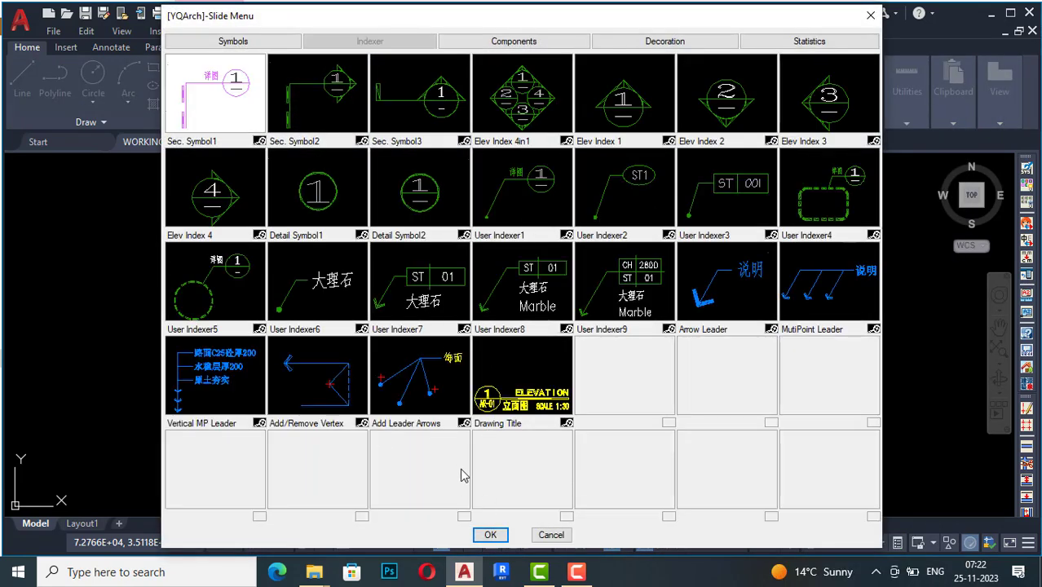
click(870, 17)
Draw a YQArch Section Symbol 1 in empty space, with a horizontal line about 27'-6" long, a downward jog and a short horizontal end
click(644, 33)
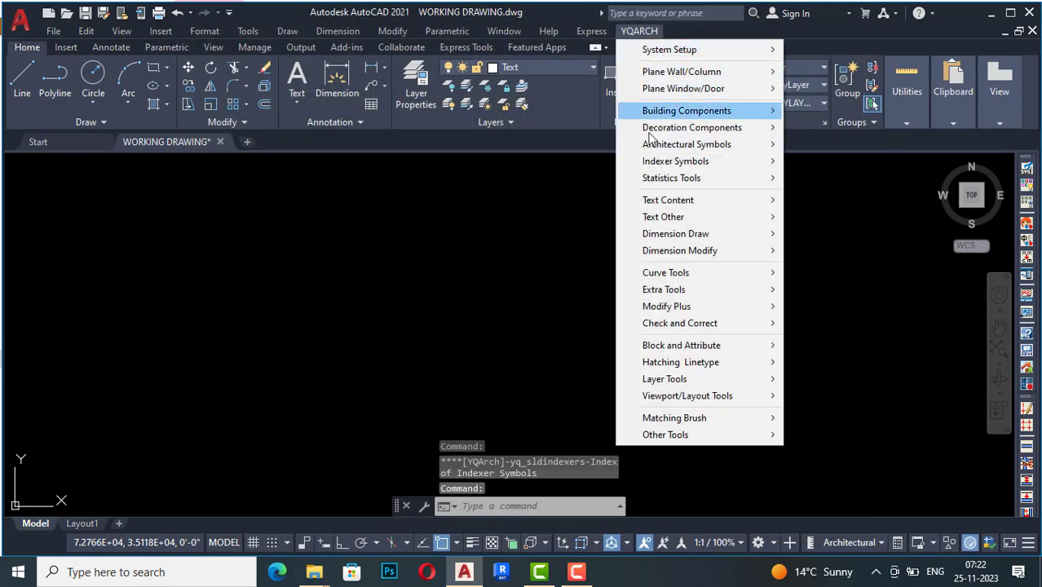
mouse_move(712, 160)
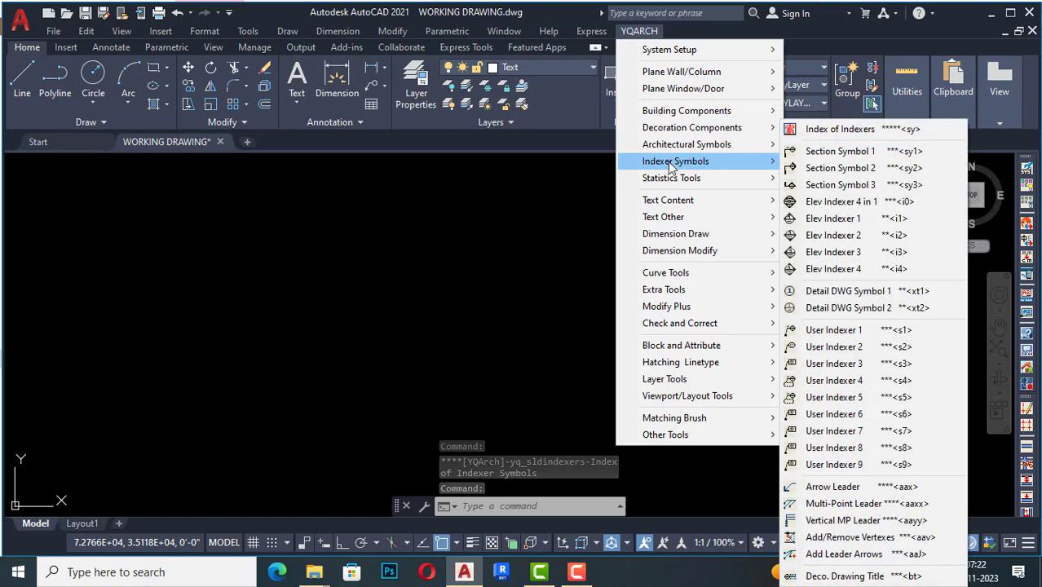
click(827, 154)
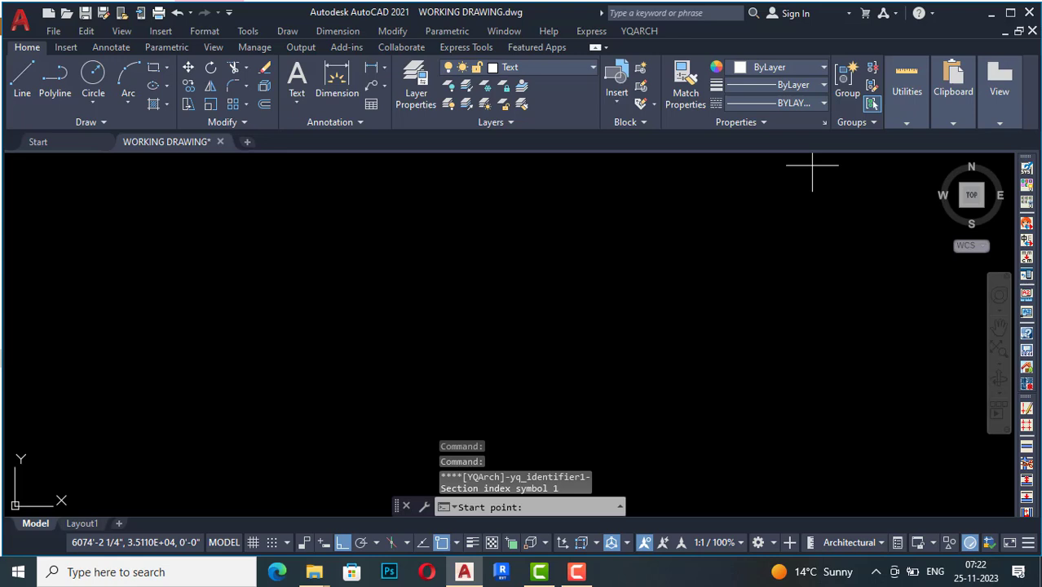
click(390, 276)
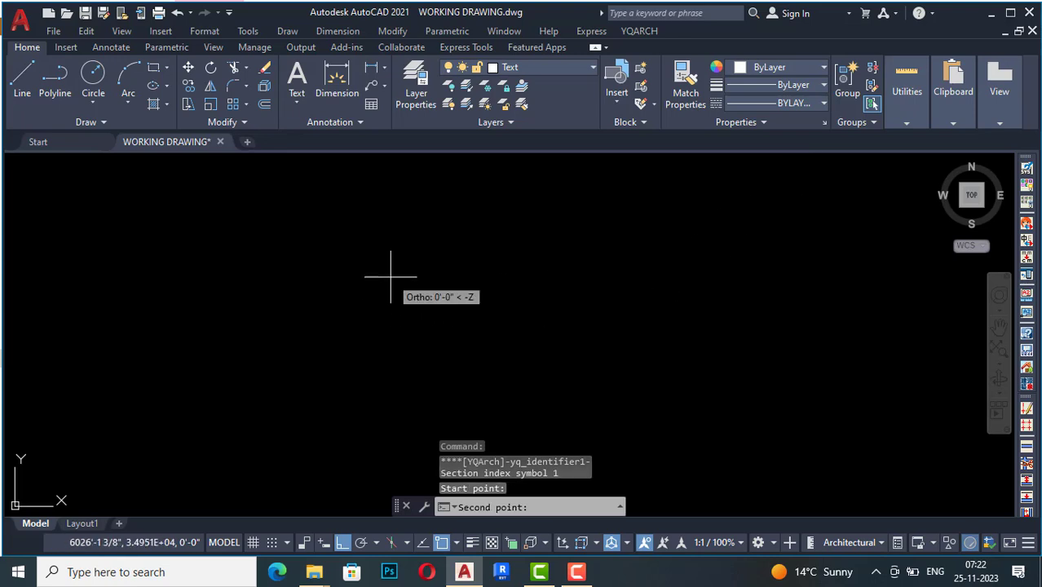
click(634, 277)
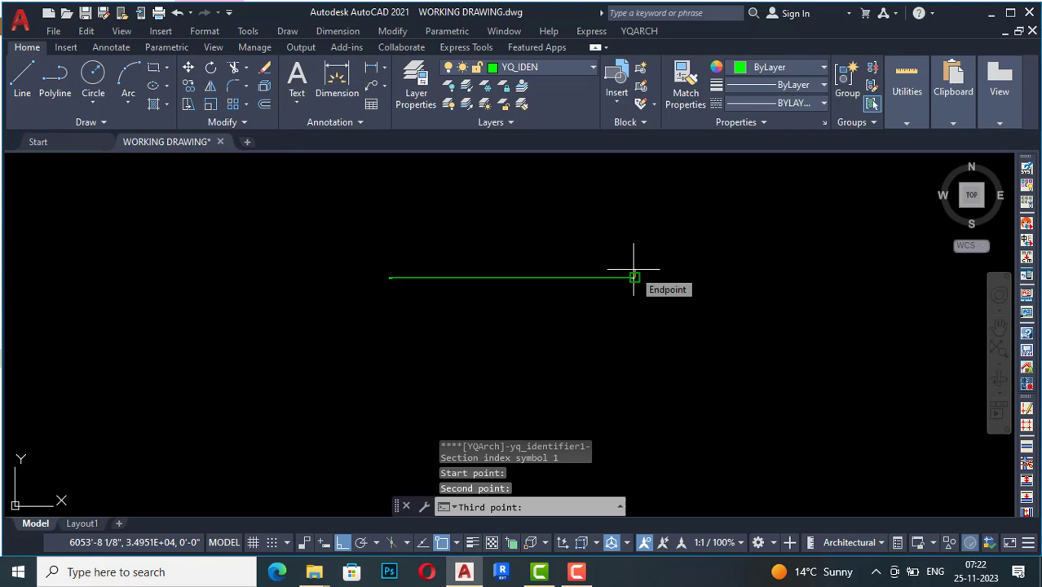
click(644, 335)
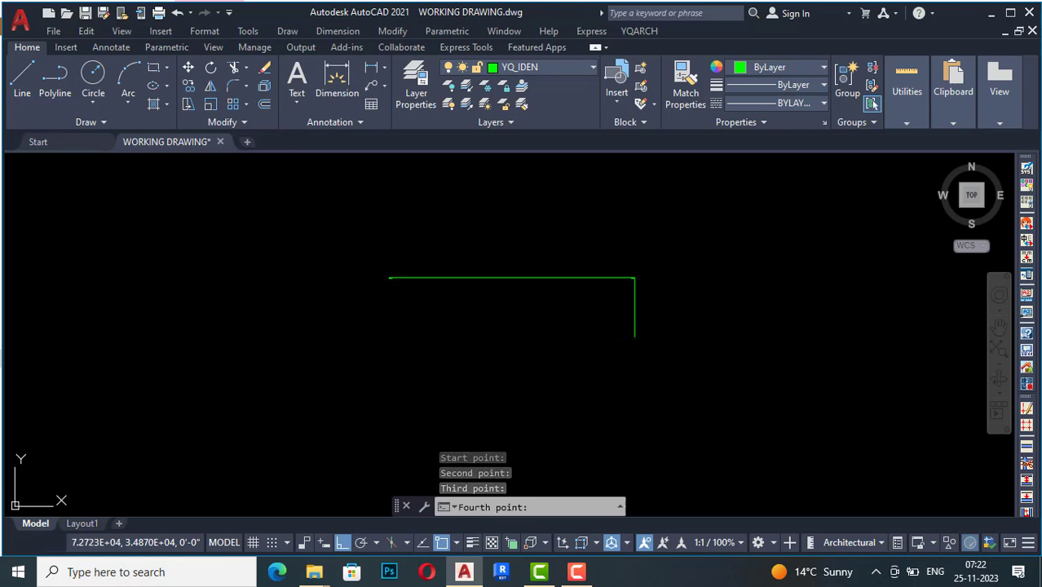
click(689, 334)
scroll(693, 338, up, 6)
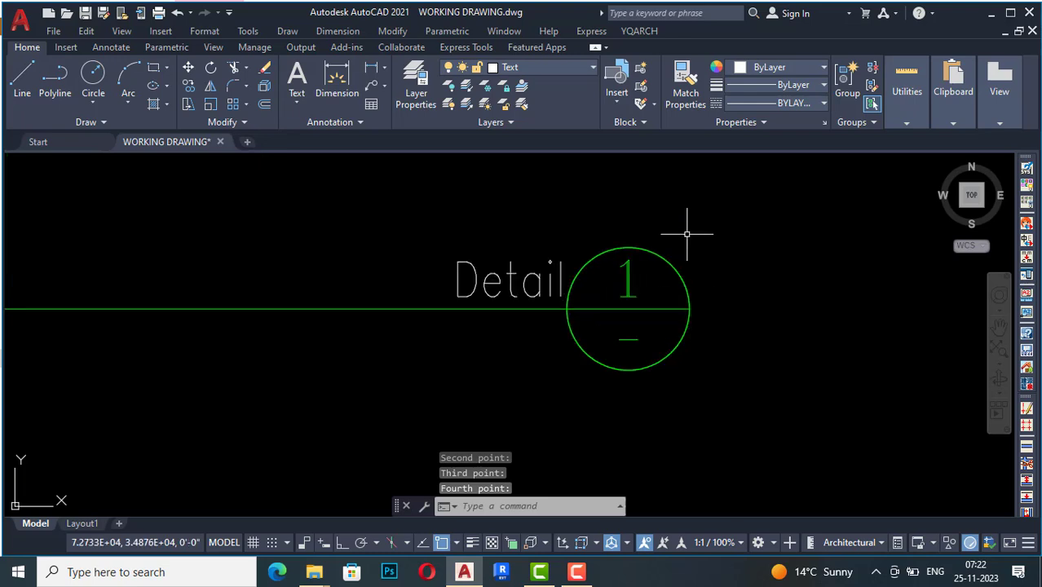
scroll(511, 236, down, 6)
scroll(499, 221, up, 4)
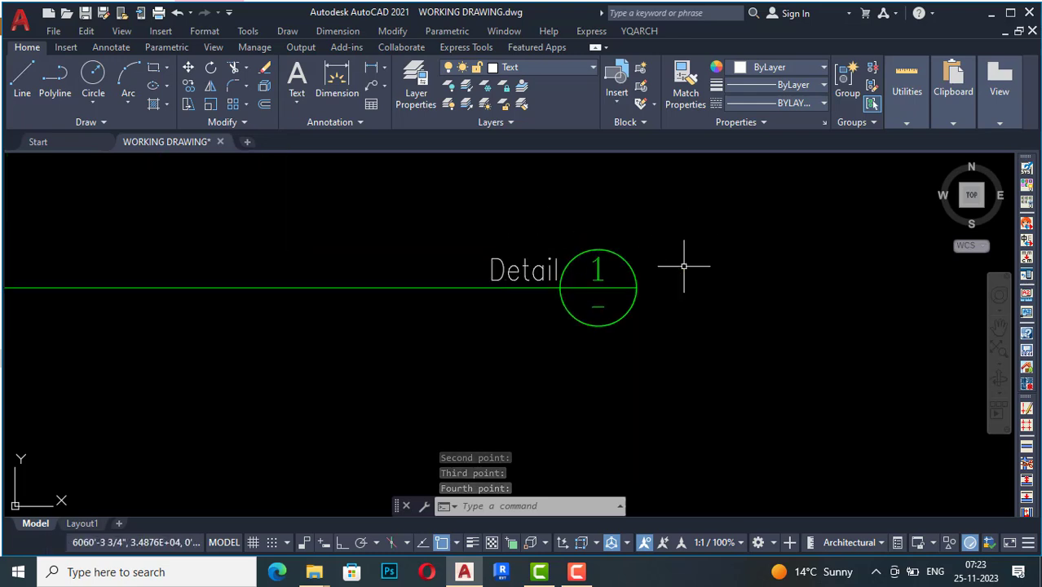
scroll(569, 354, down, 7)
scroll(564, 354, up, 4)
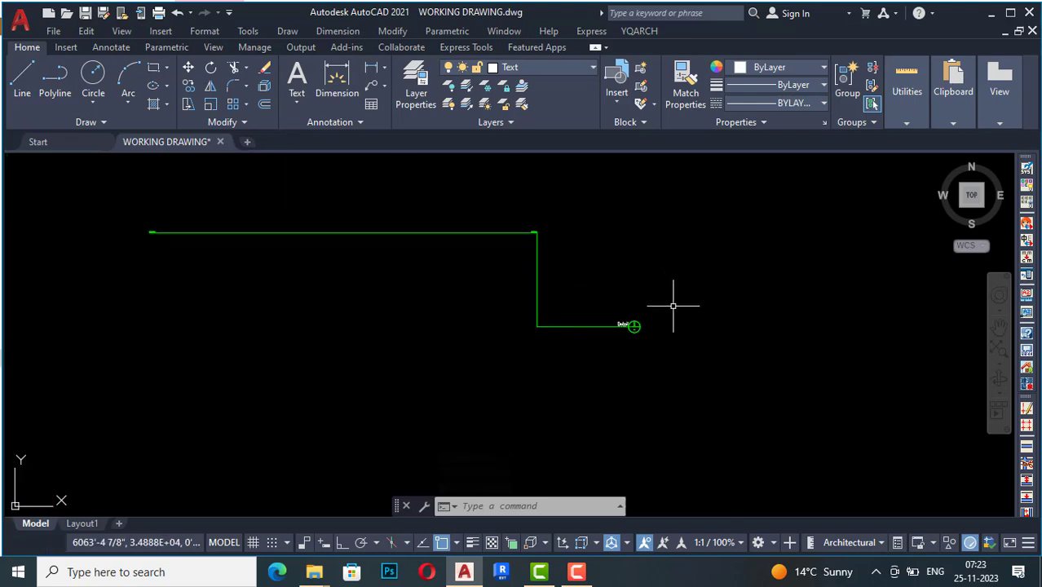
Try to draw a Section Symbol 2 below the first symbol, with a short horizontal line and a downward jog of about 1'-4"
click(637, 31)
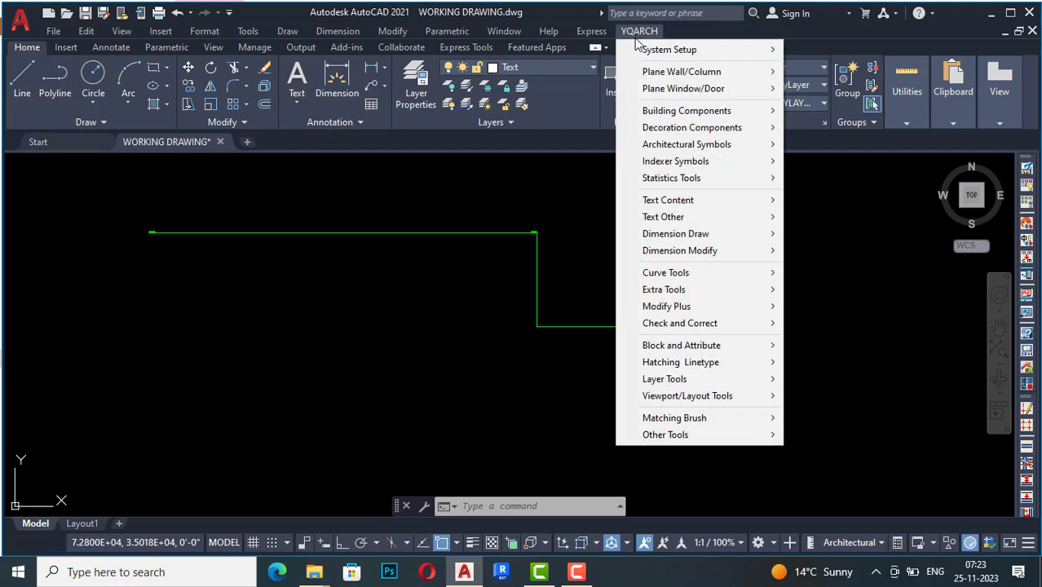
mouse_move(644, 145)
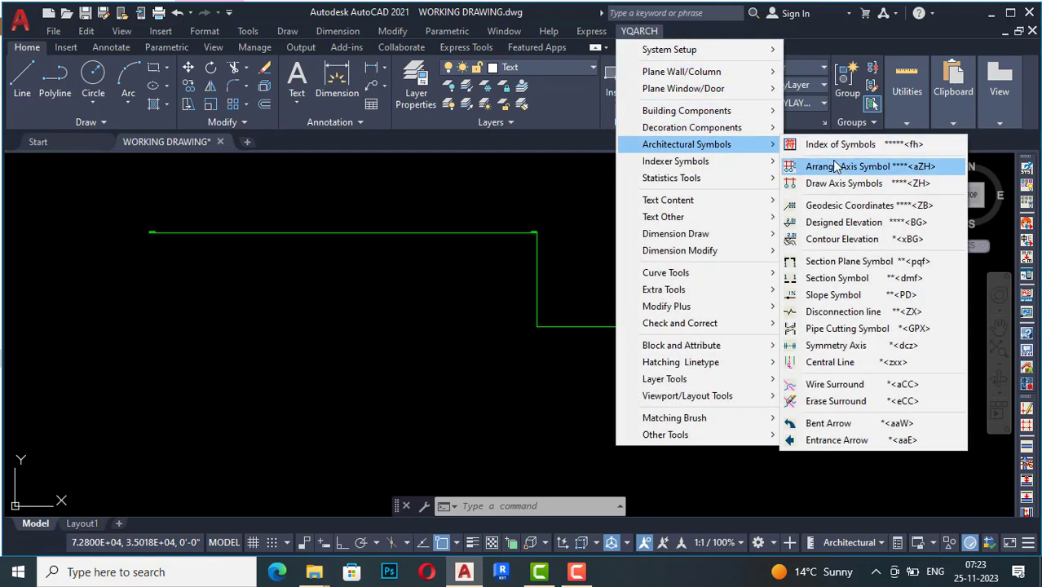
mouse_move(750, 161)
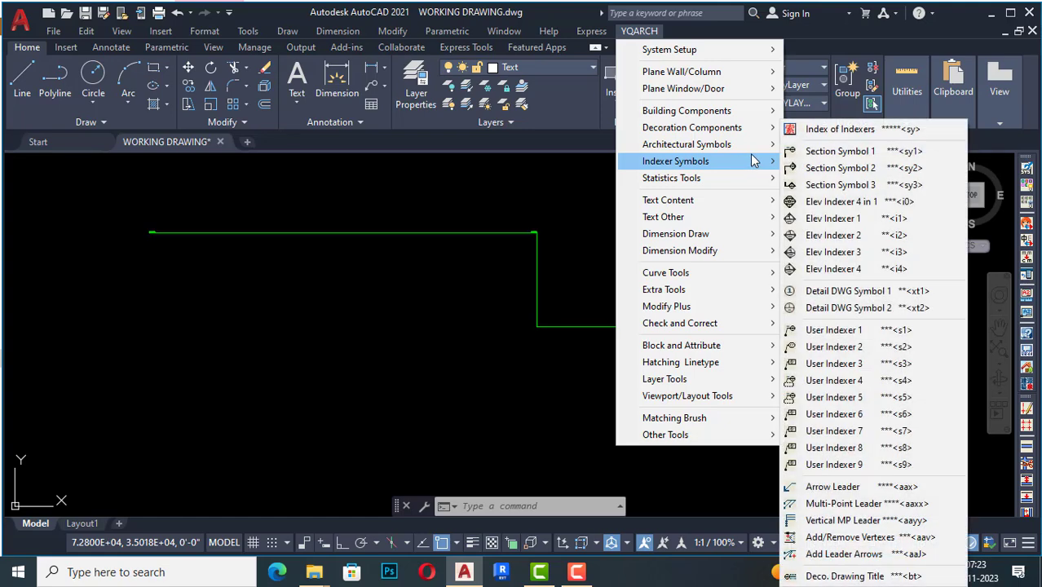
click(829, 168)
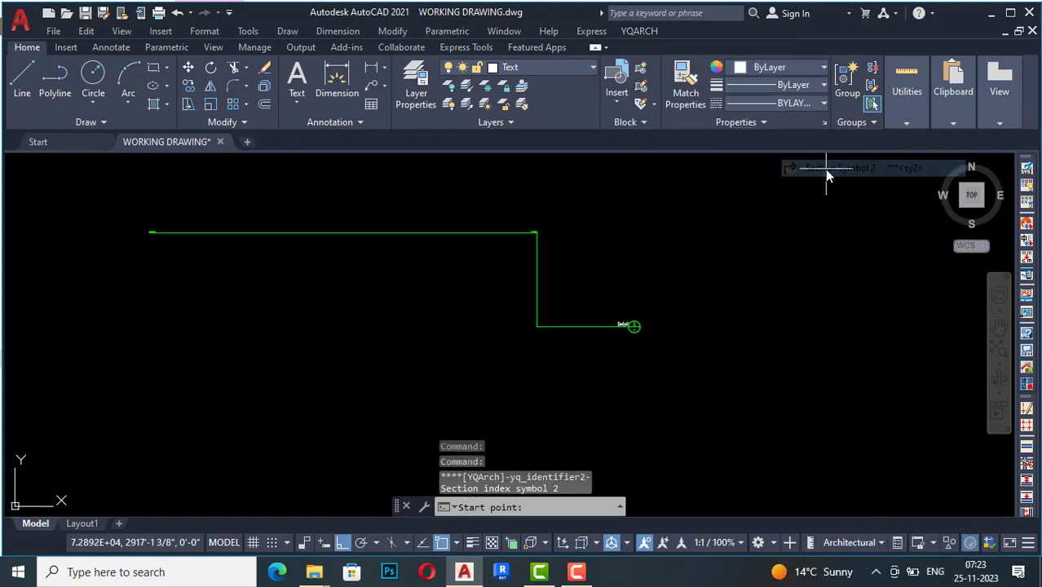
click(181, 332)
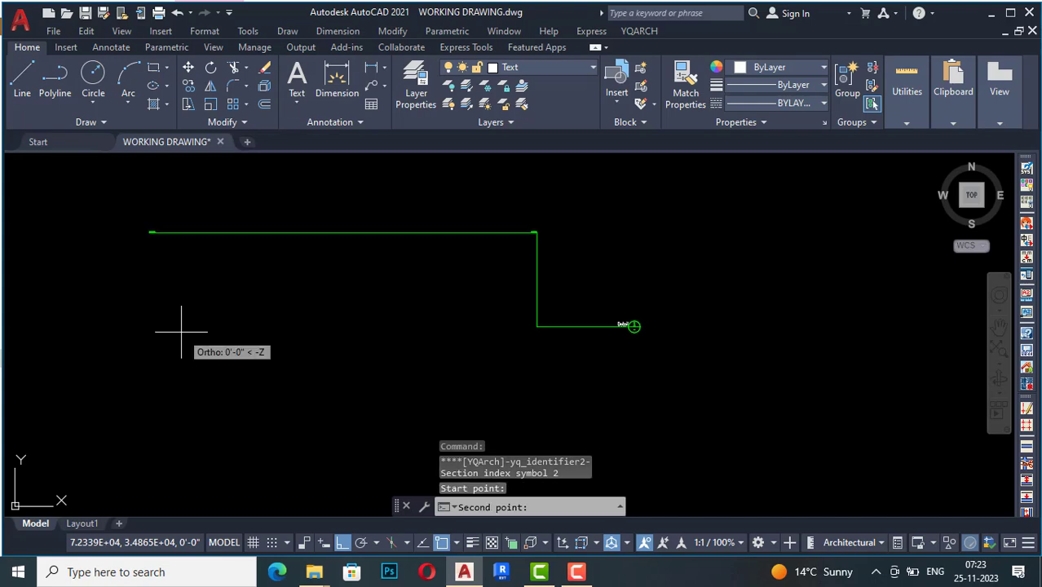
click(310, 332)
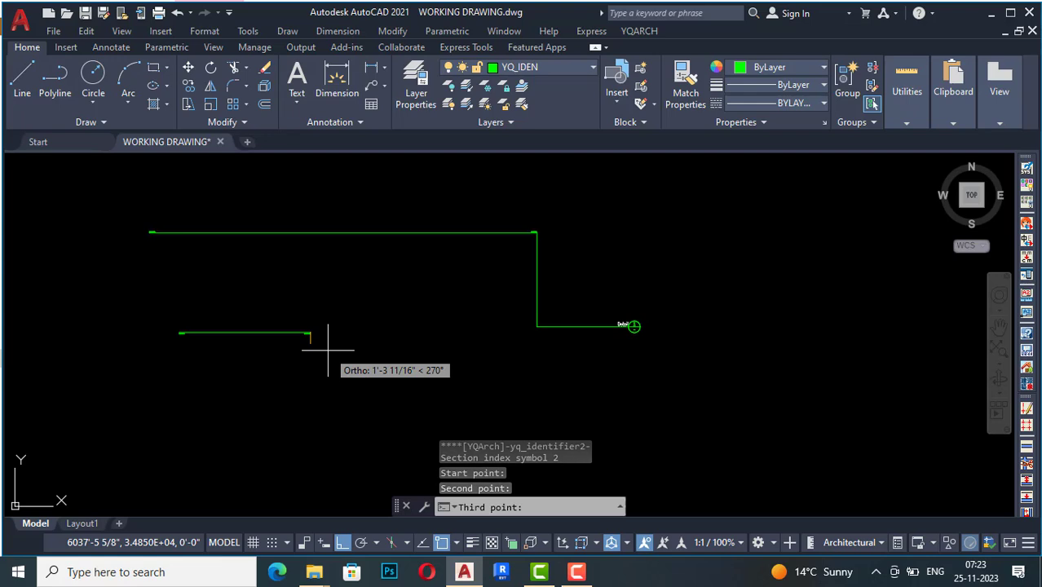
click(327, 351)
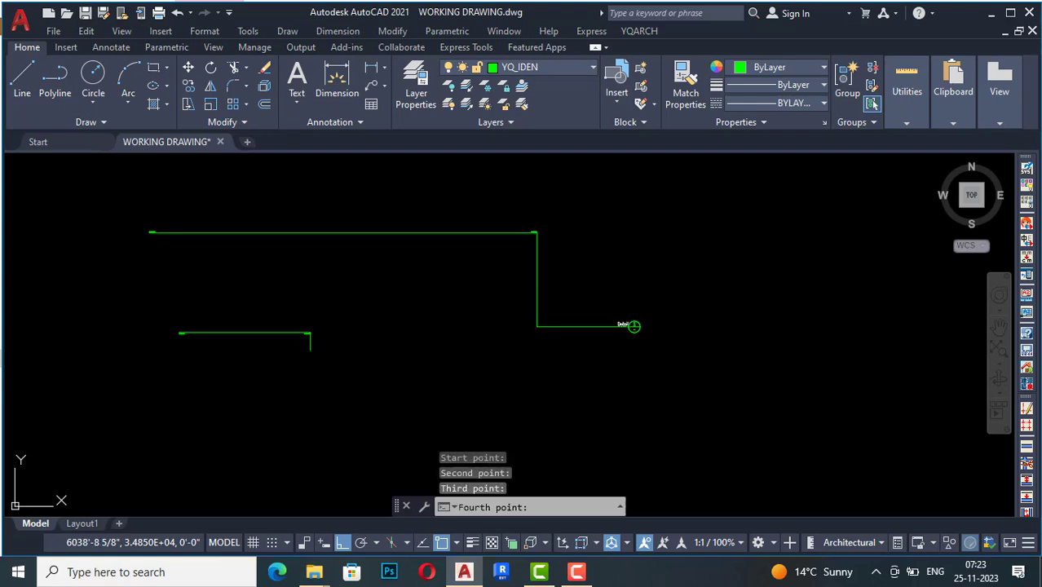
key(Escape)
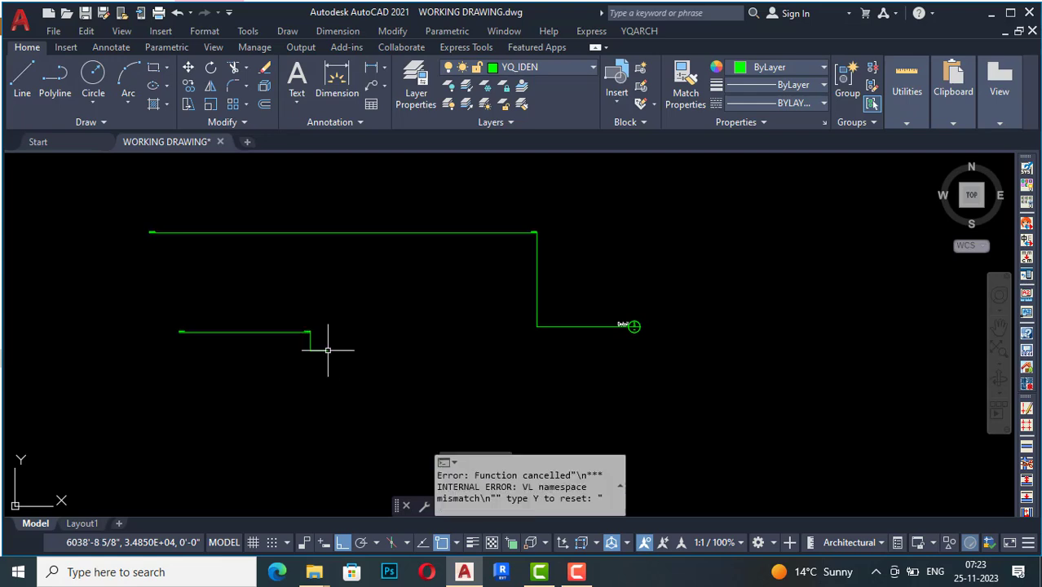
scroll(302, 350, up, 2)
scroll(298, 356, down, 3)
scroll(372, 349, up, 3)
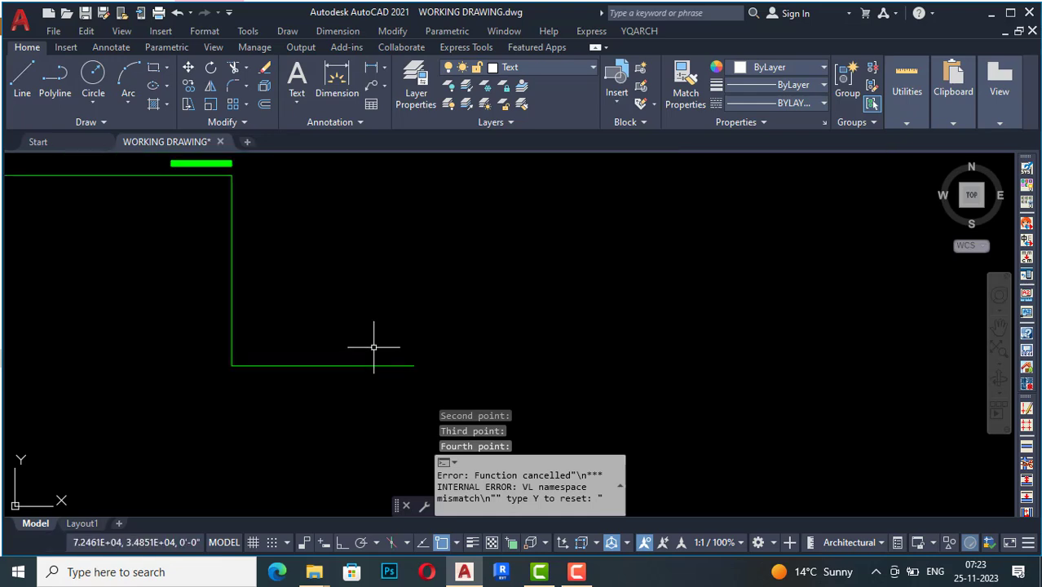
scroll(372, 348, down, 7)
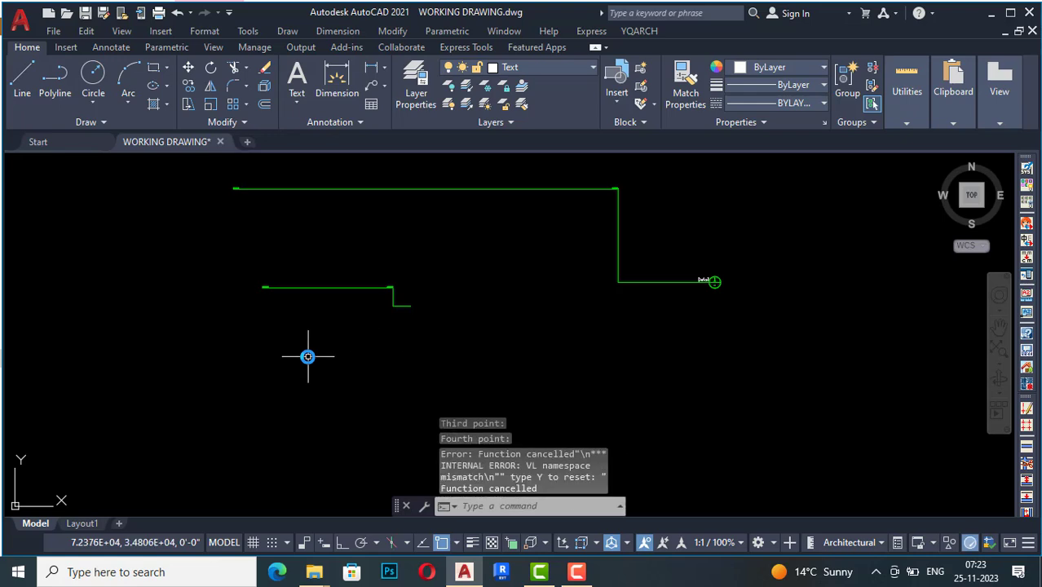
Try Section Symbol 2 again below the previous attempt, with a horizontal line about 9'-7" long, a downward jog and a horizontal end
click(291, 358)
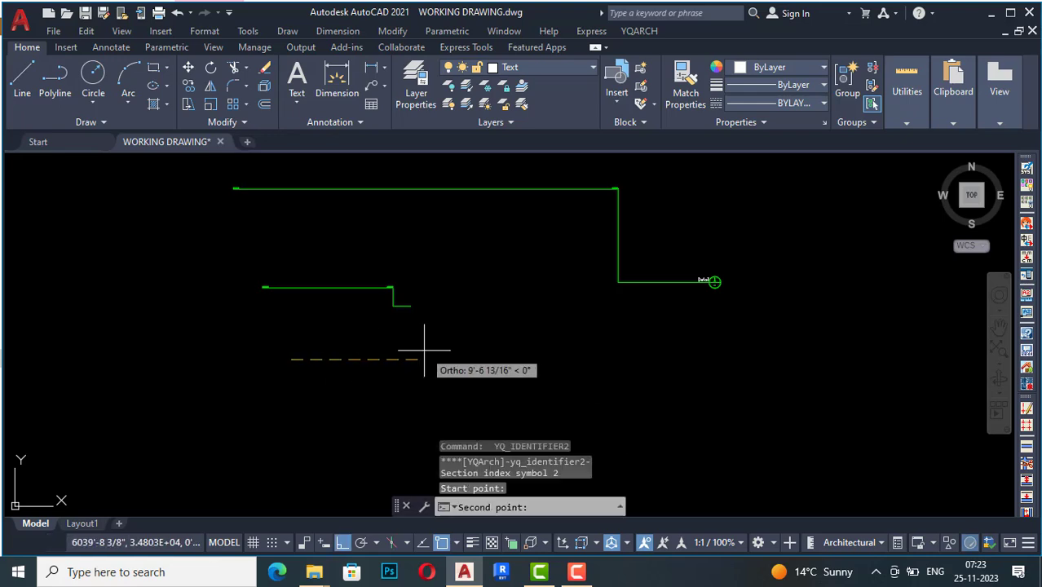
click(425, 359)
click(425, 405)
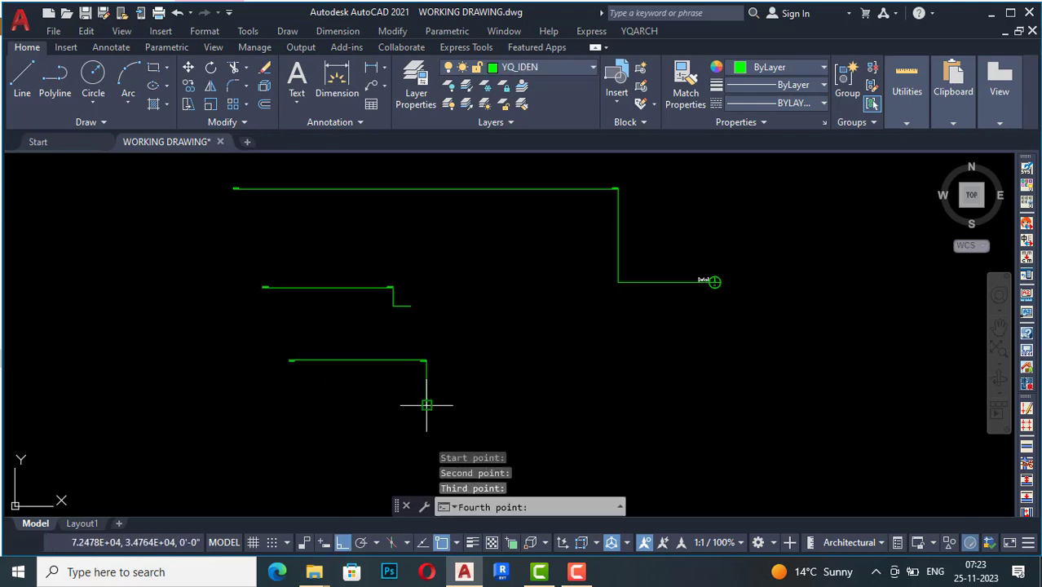
click(522, 411)
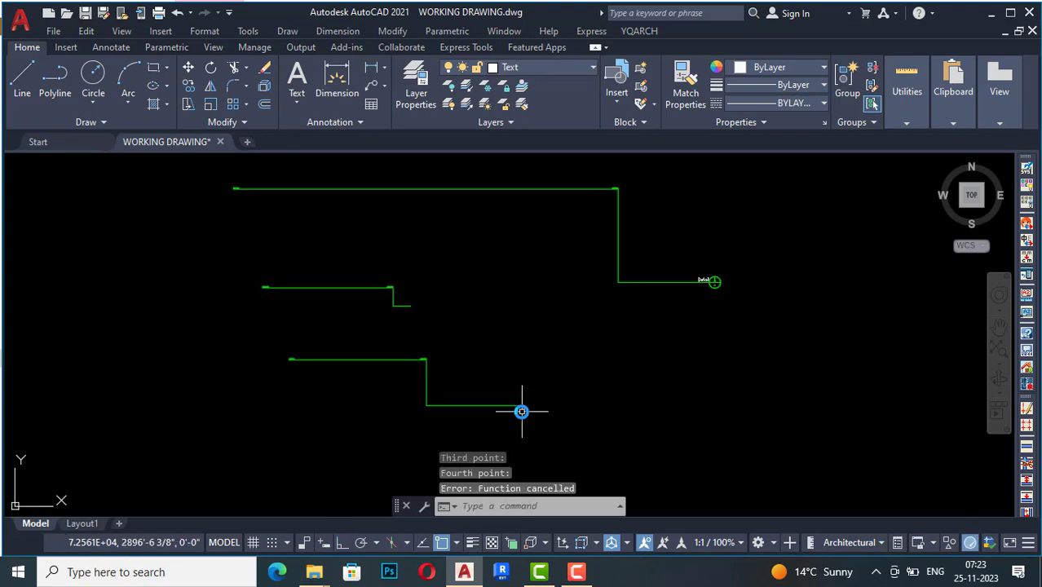
scroll(521, 406, up, 4)
scroll(581, 338, down, 4)
scroll(311, 314, up, 6)
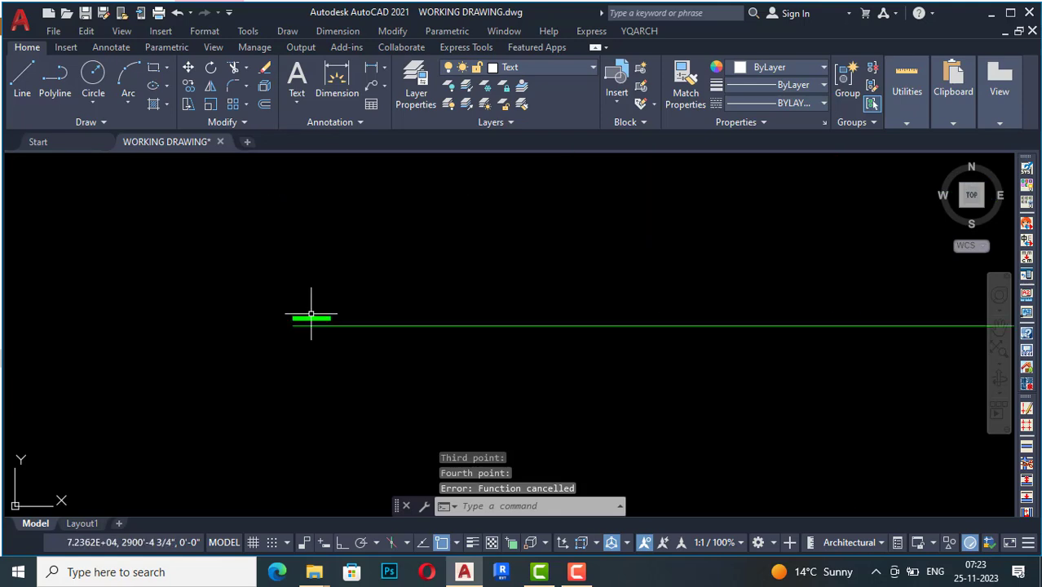
scroll(281, 274, down, 3)
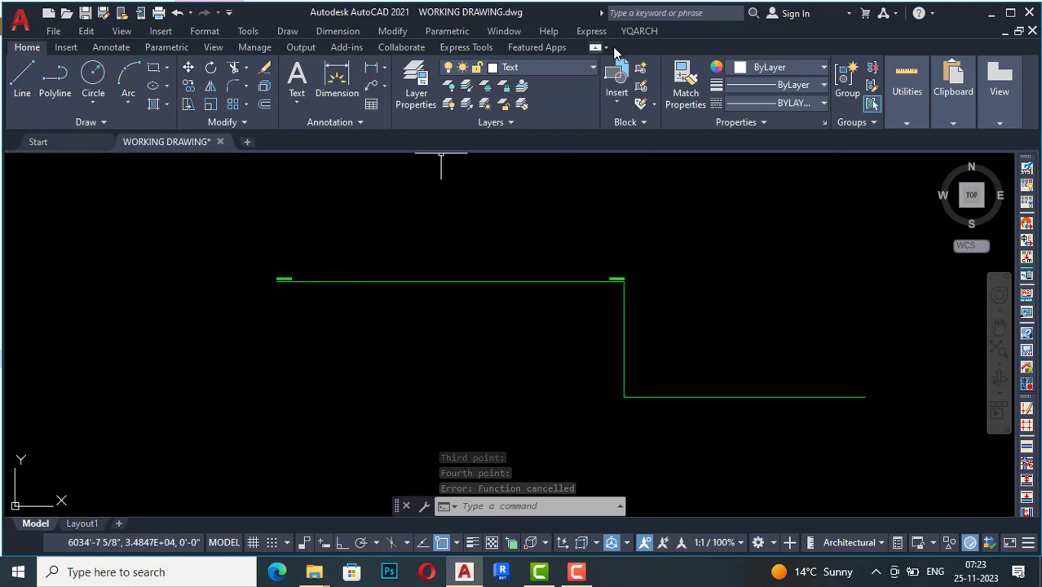
Draw a Section Symbol 3 below the other section lines, with a horizontal line and its indexer arrow pointing down at the line's end
click(635, 33)
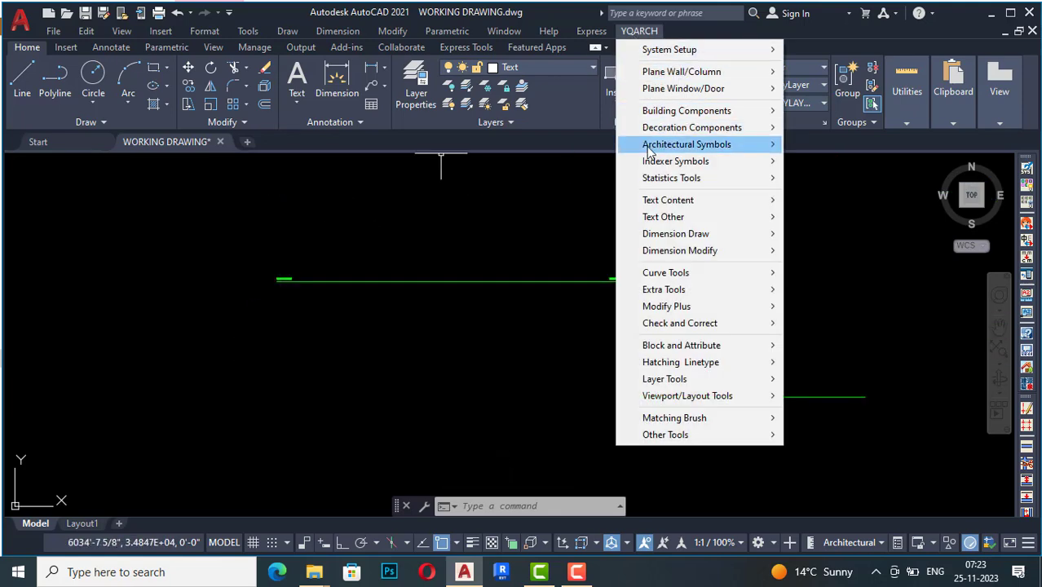
mouse_move(650, 146)
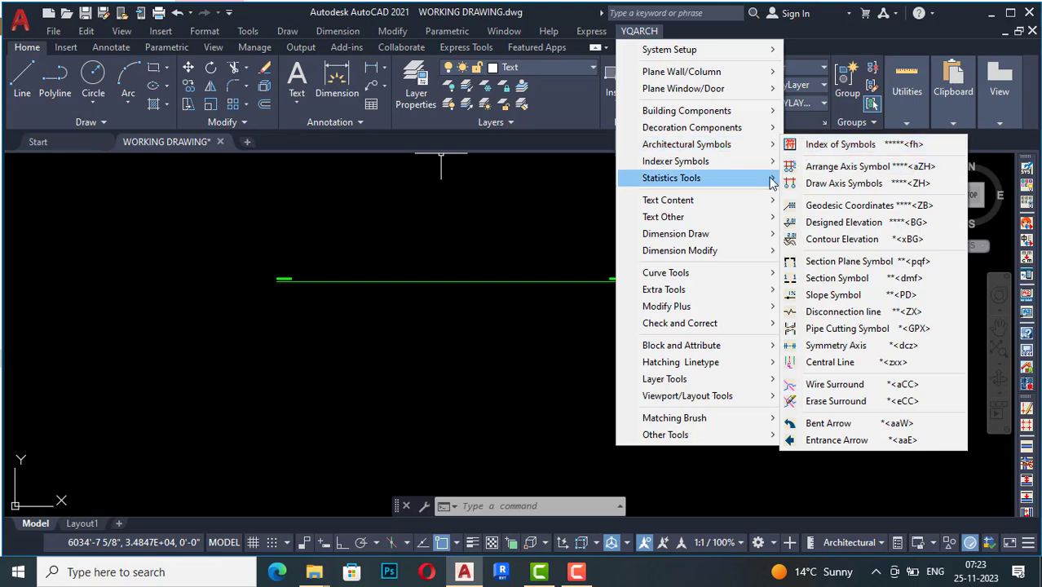
mouse_move(778, 163)
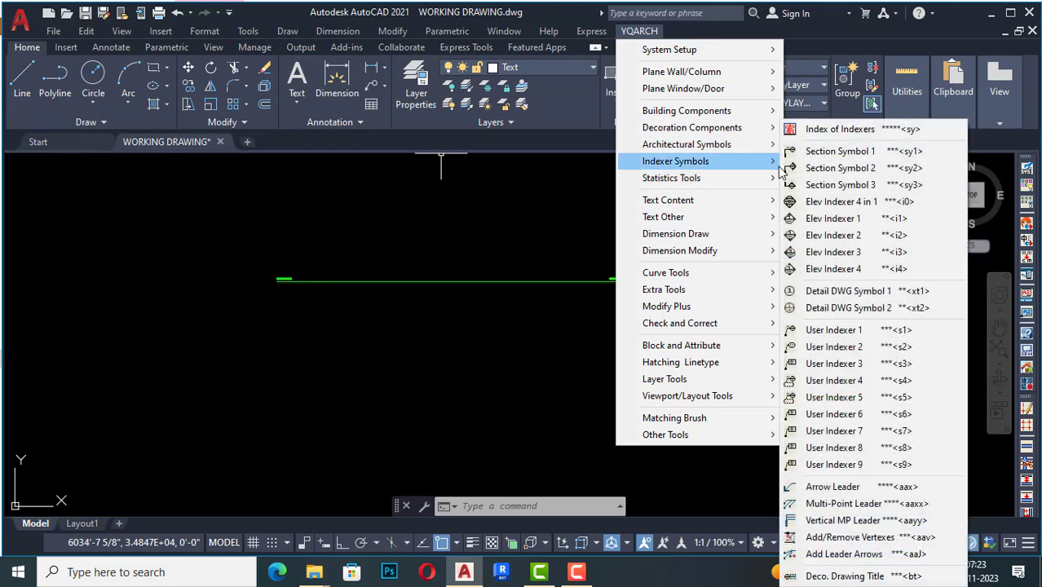
click(824, 193)
scroll(575, 232, down, 5)
click(498, 330)
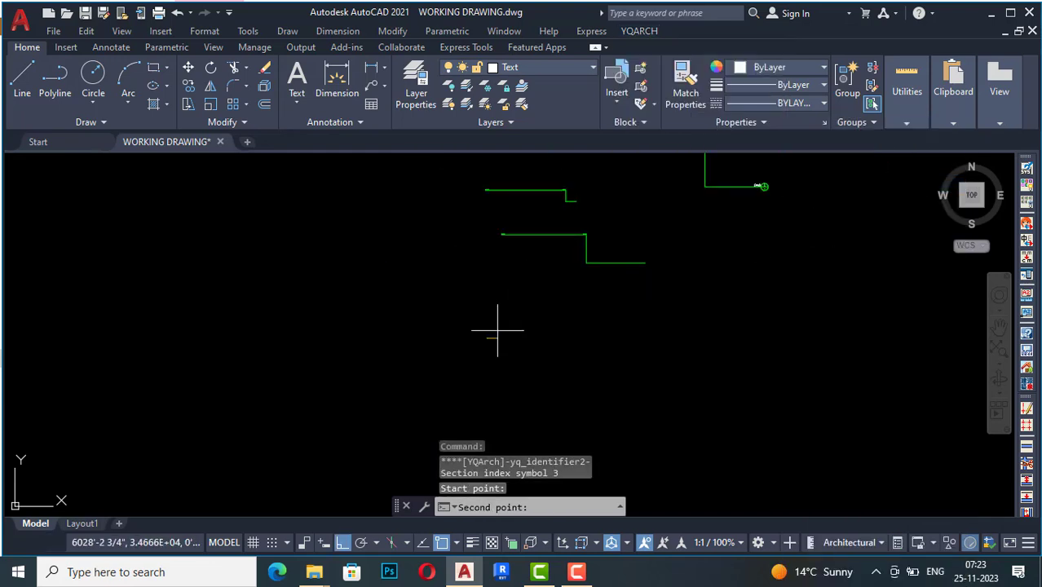
click(578, 326)
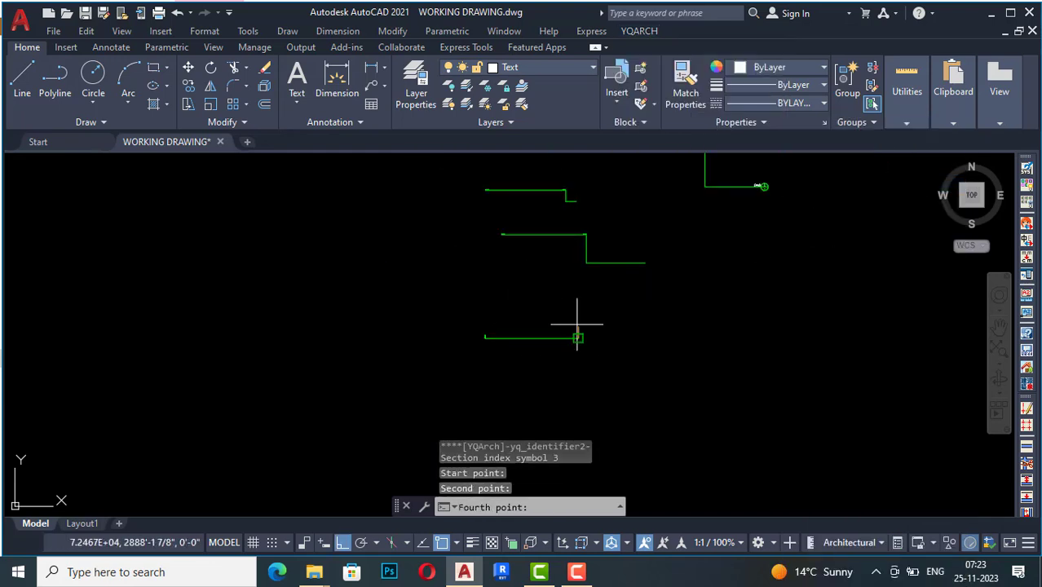
click(597, 386)
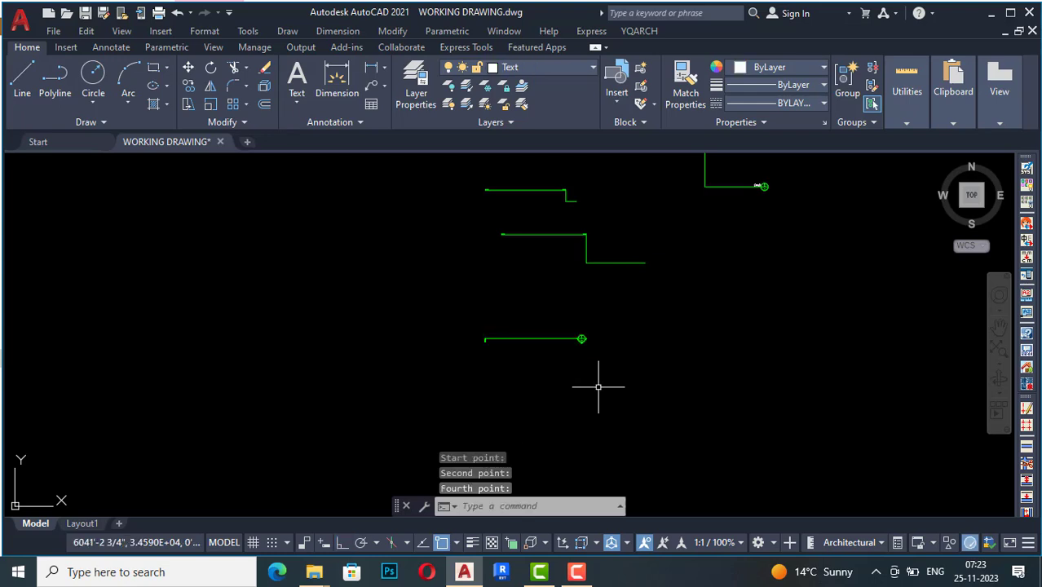
scroll(554, 342, up, 6)
scroll(595, 265, down, 3)
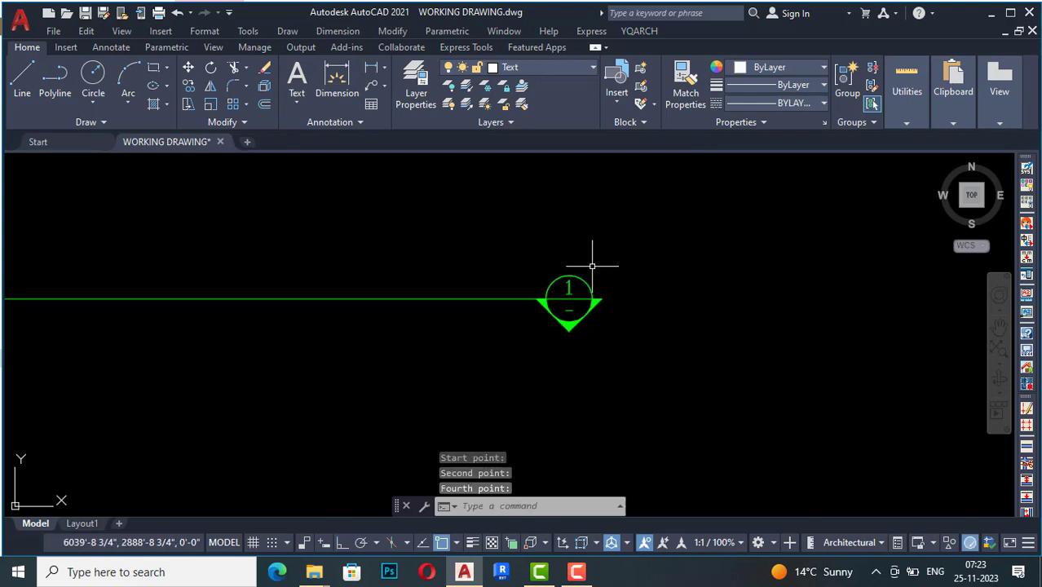
Place a YQArch Elev Indexer 4 in 1 symbol in the open area of the floor plan beside the MUMTY staircase
click(643, 33)
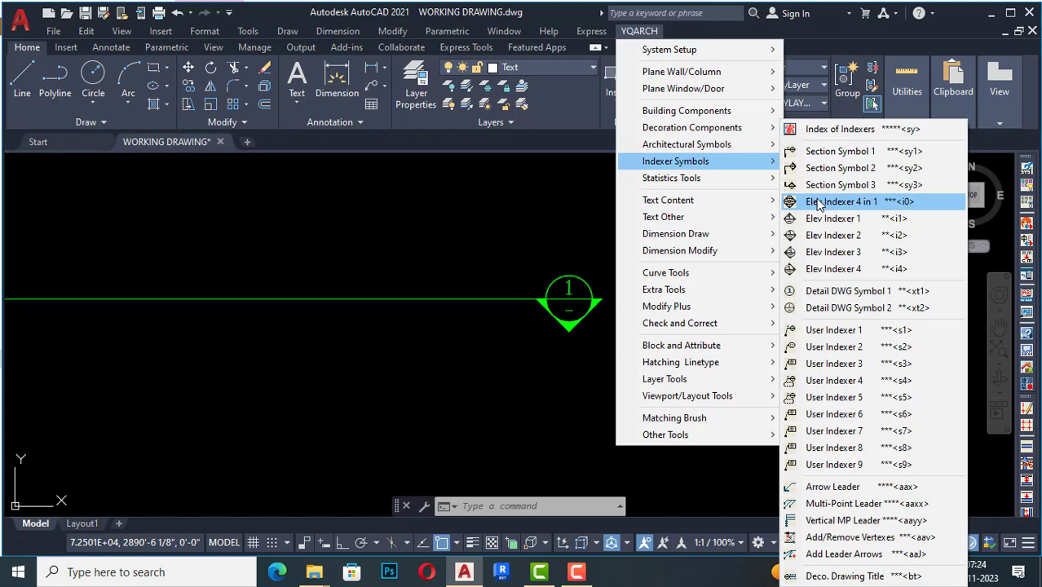
click(819, 202)
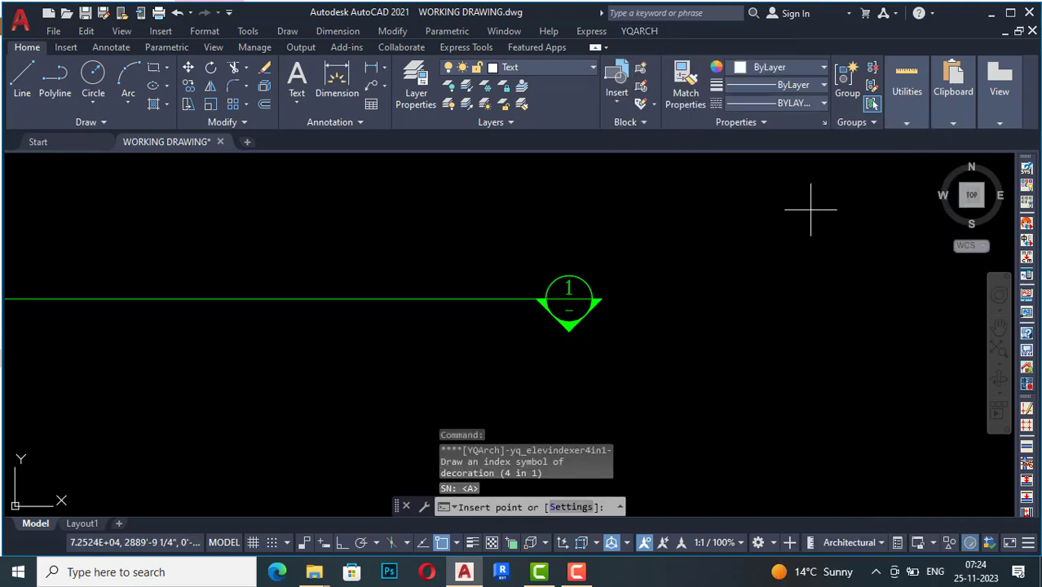
scroll(751, 358, down, 5)
scroll(496, 289, up, 8)
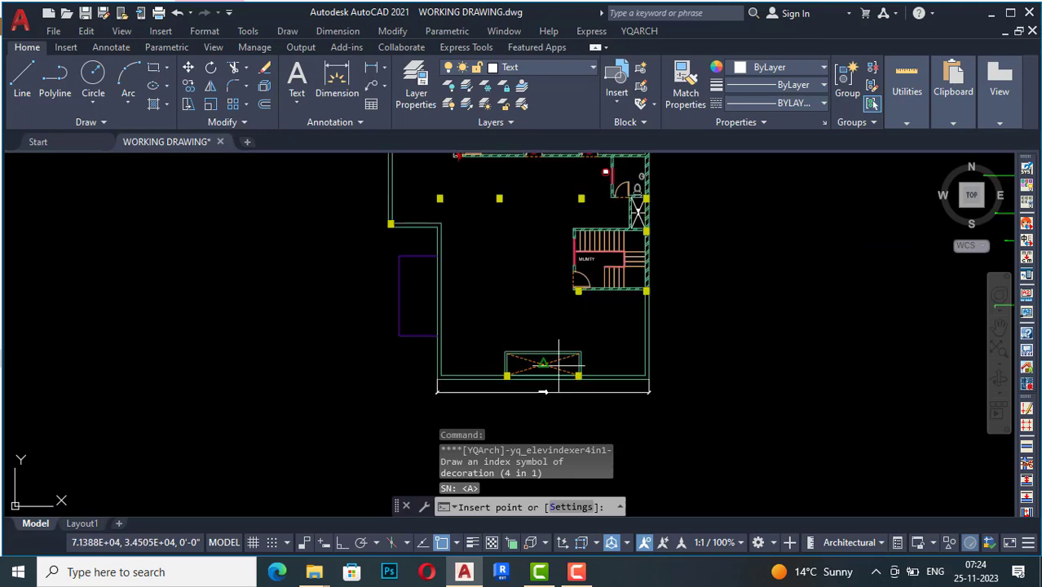
scroll(496, 288, up, 5)
scroll(510, 262, down, 5)
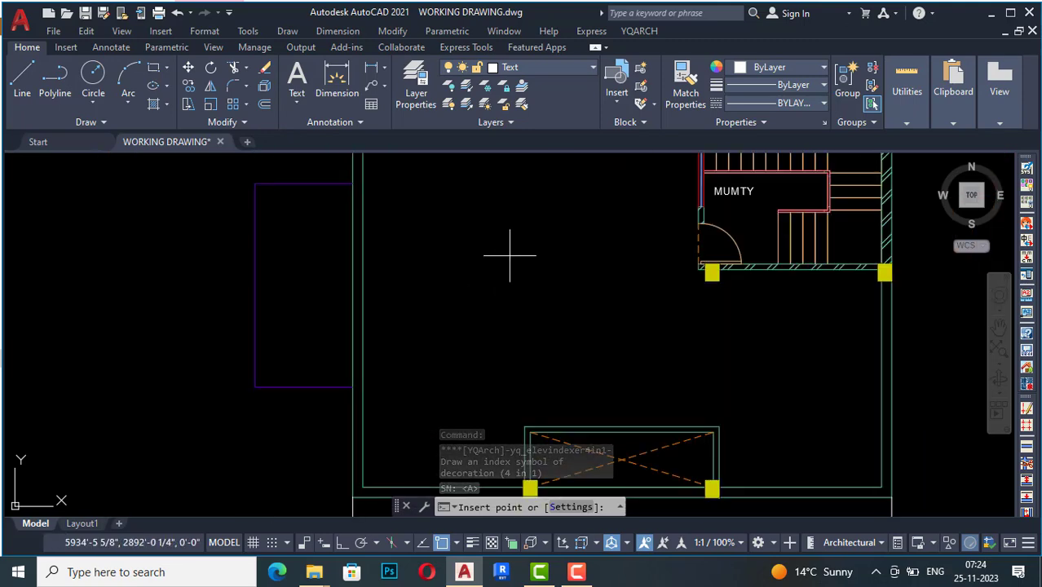
click(518, 260)
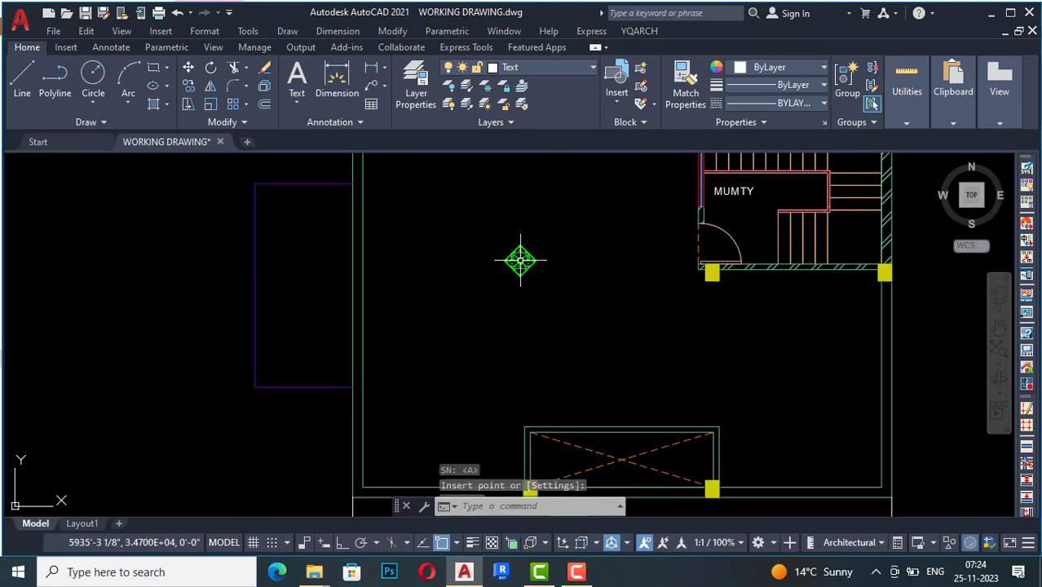
scroll(534, 292, down, 4)
scroll(526, 281, up, 6)
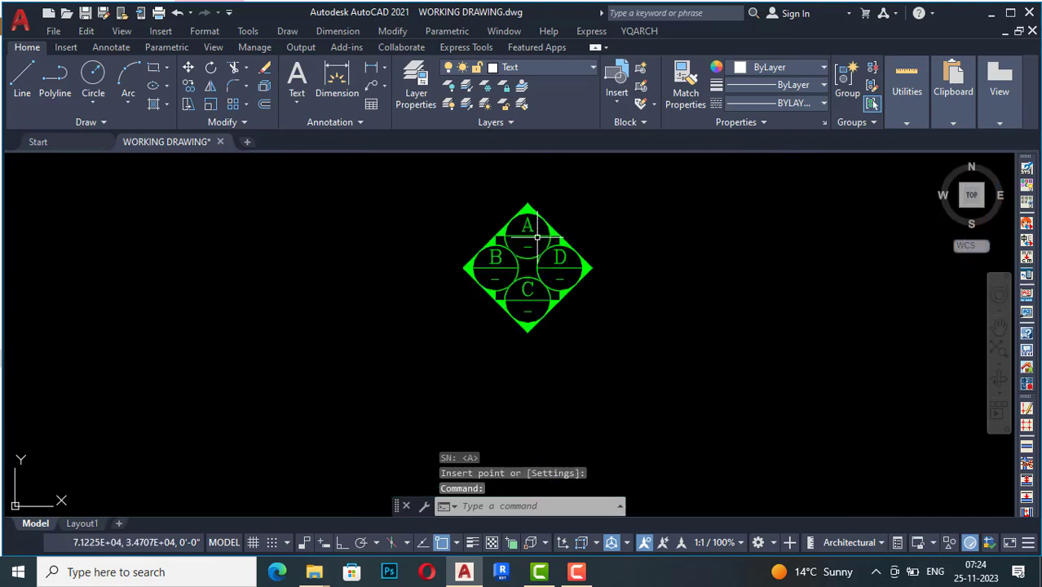
scroll(472, 322, down, 6)
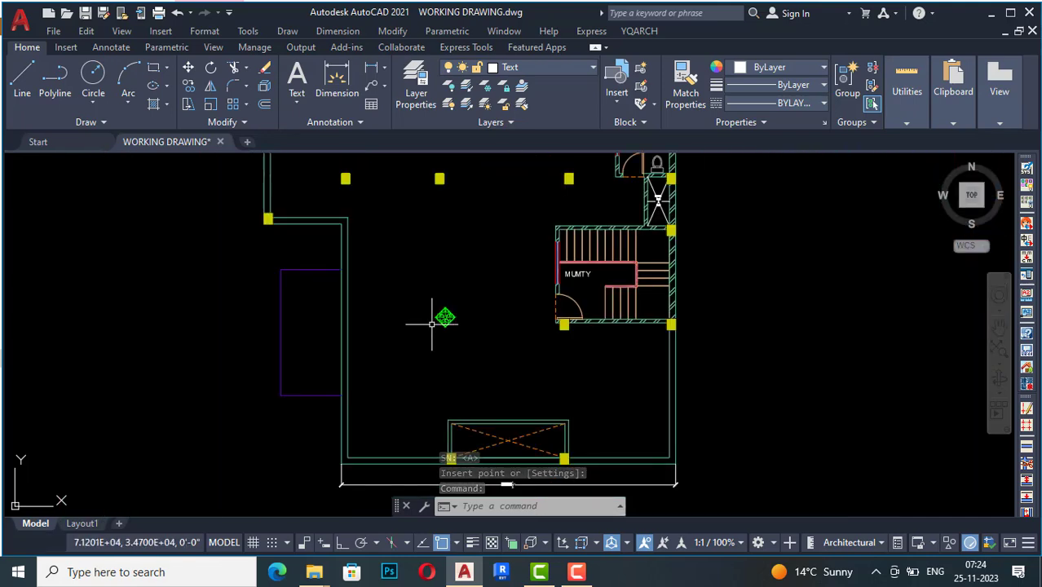
scroll(493, 285, up, 2)
scroll(512, 163, down, 2)
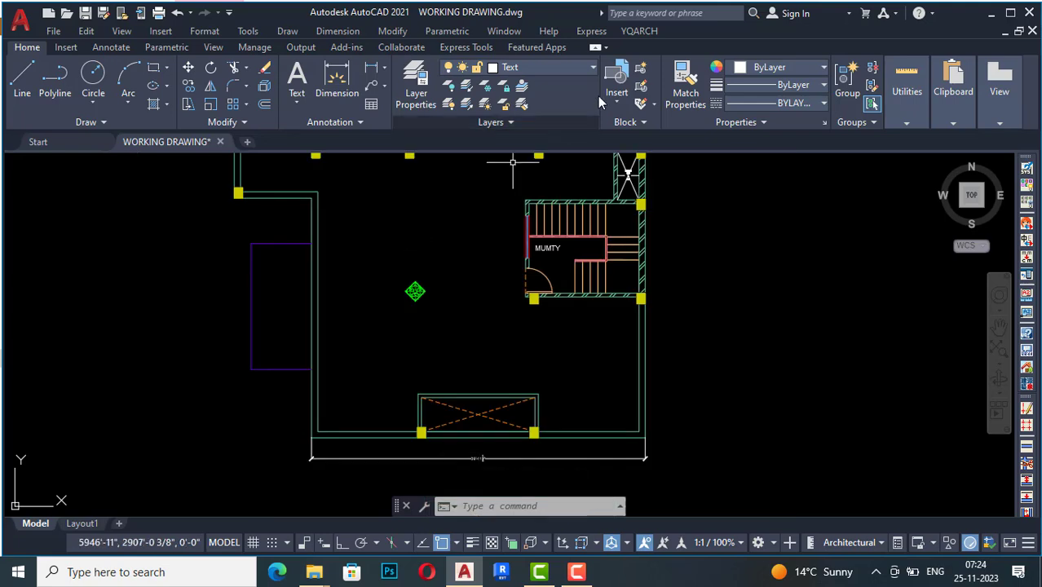
Place an Elev Indexer 1 symbol below the 4 in 1 indexer, inside the open area of the plan
click(639, 31)
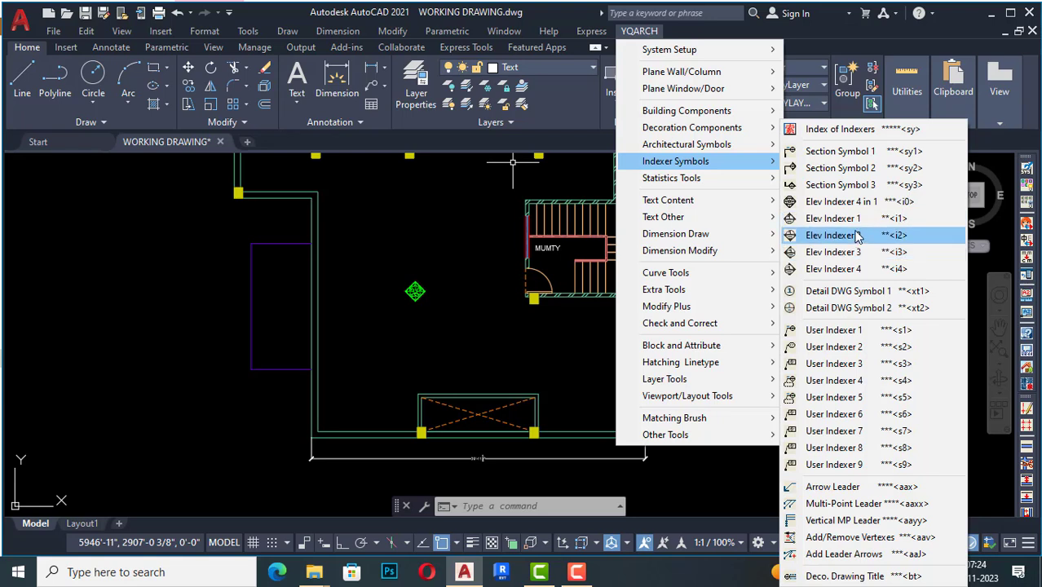
click(839, 218)
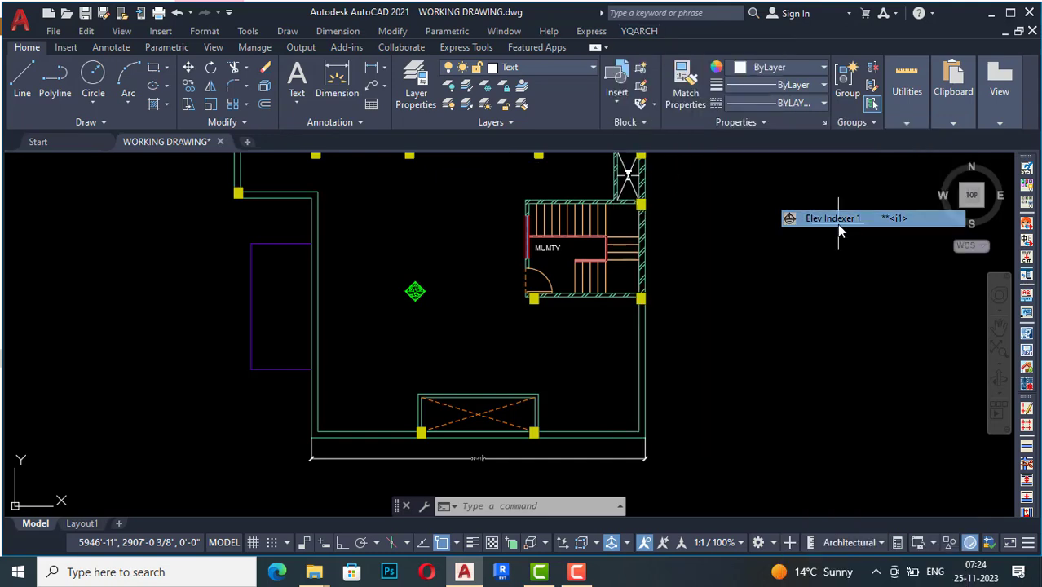
click(432, 353)
scroll(453, 368, up, 10)
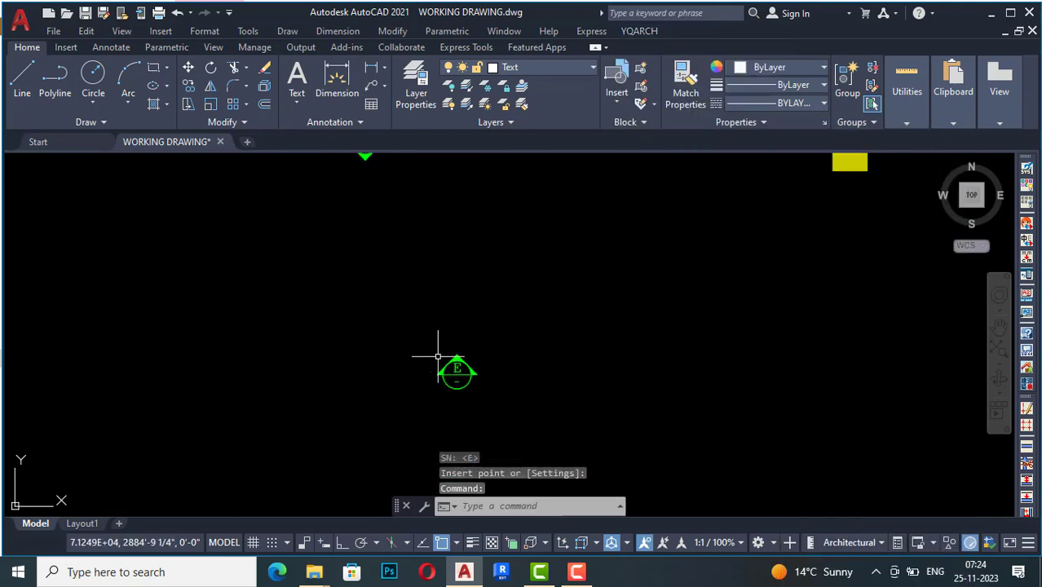
scroll(477, 293, down, 5)
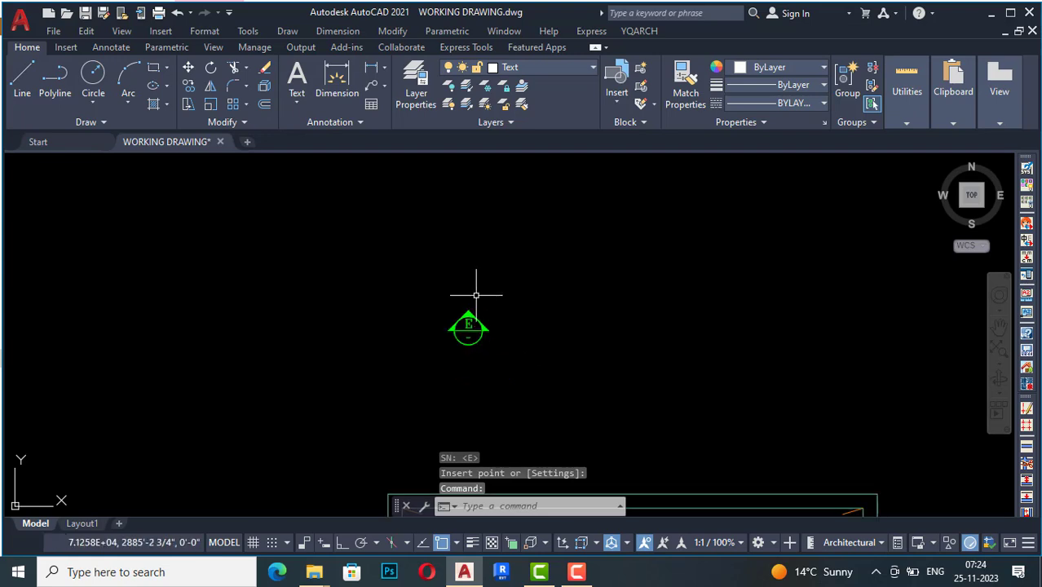
scroll(479, 285, down, 4)
Place another Elev Indexer 1 symbol with its serial number set to 1, to the right of the previous one
key(Return)
scroll(508, 300, up, 2)
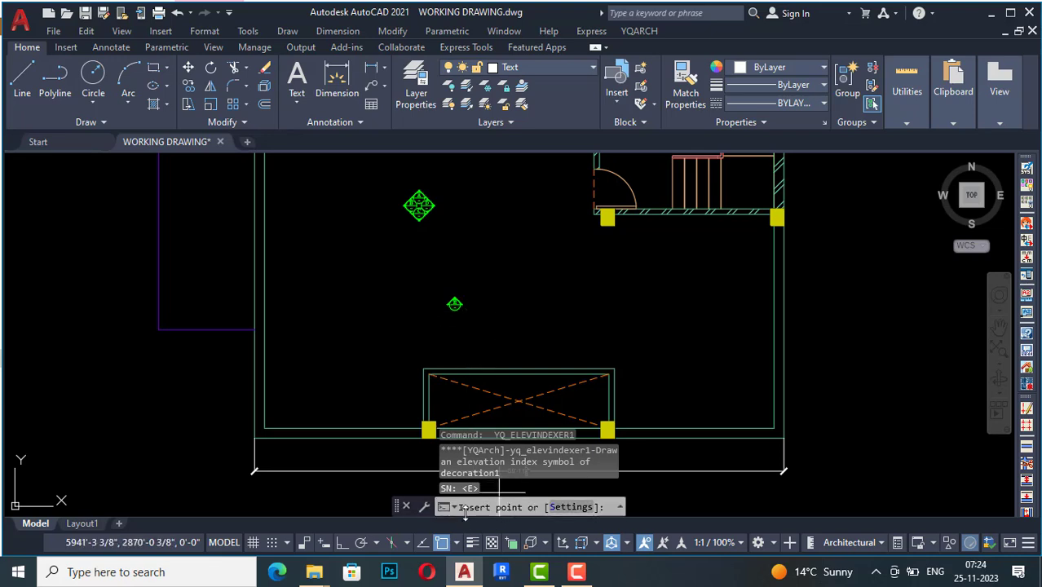
click(569, 510)
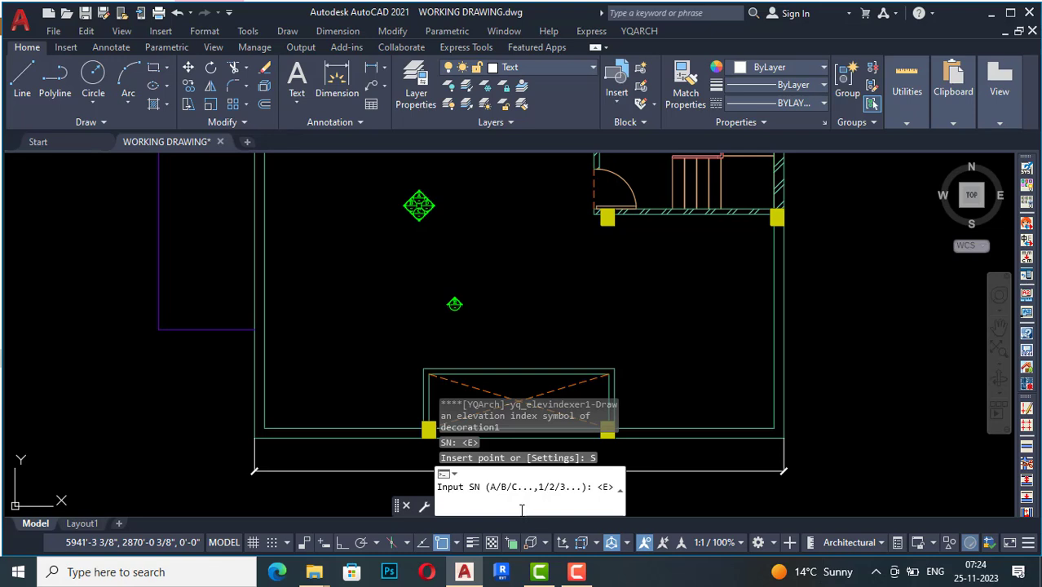
text(1)
key(Return)
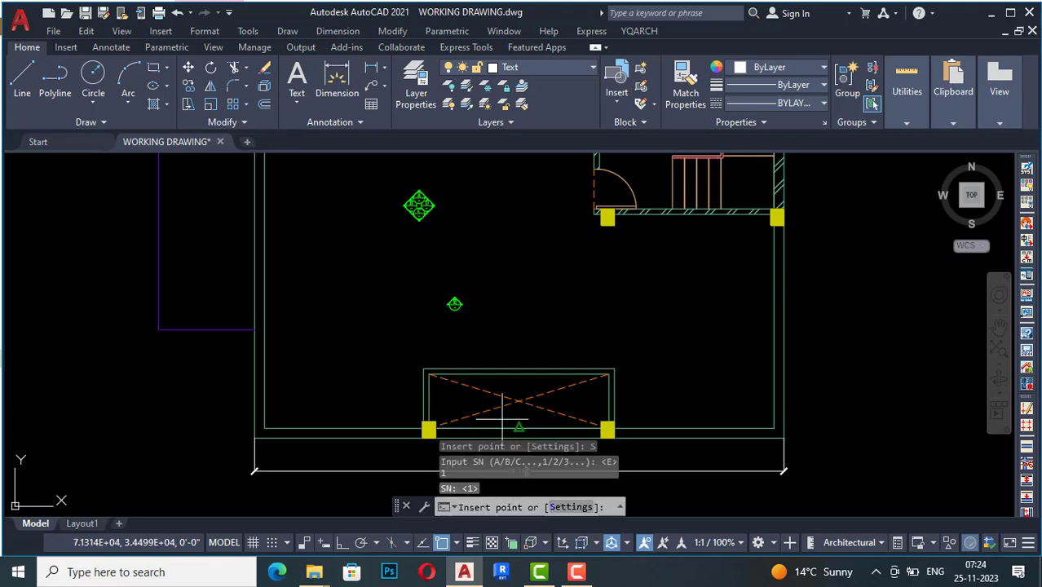
click(543, 300)
scroll(548, 320, up, 4)
scroll(544, 253, up, 5)
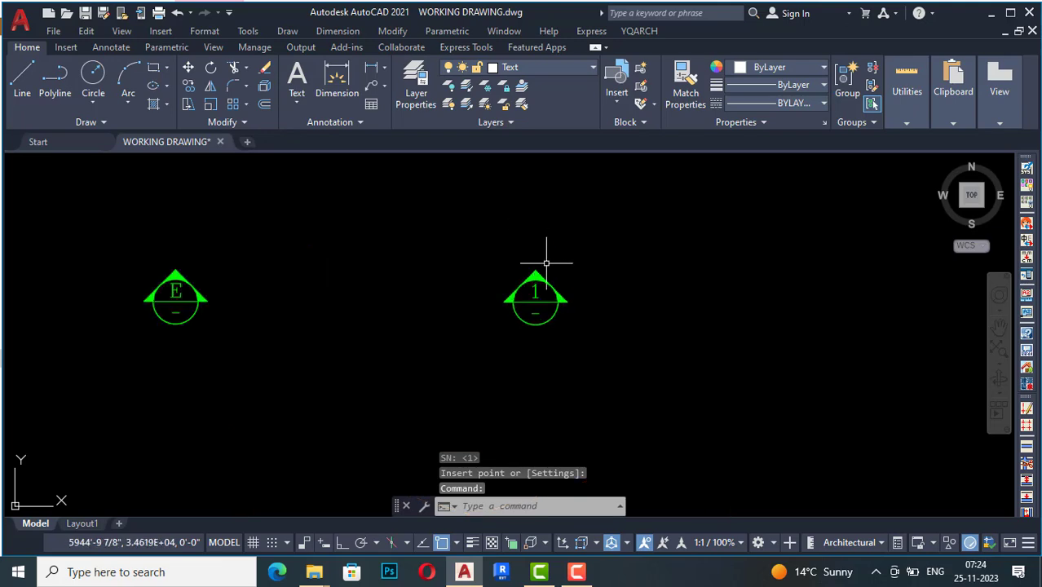
scroll(489, 275, down, 7)
scroll(422, 351, down, 2)
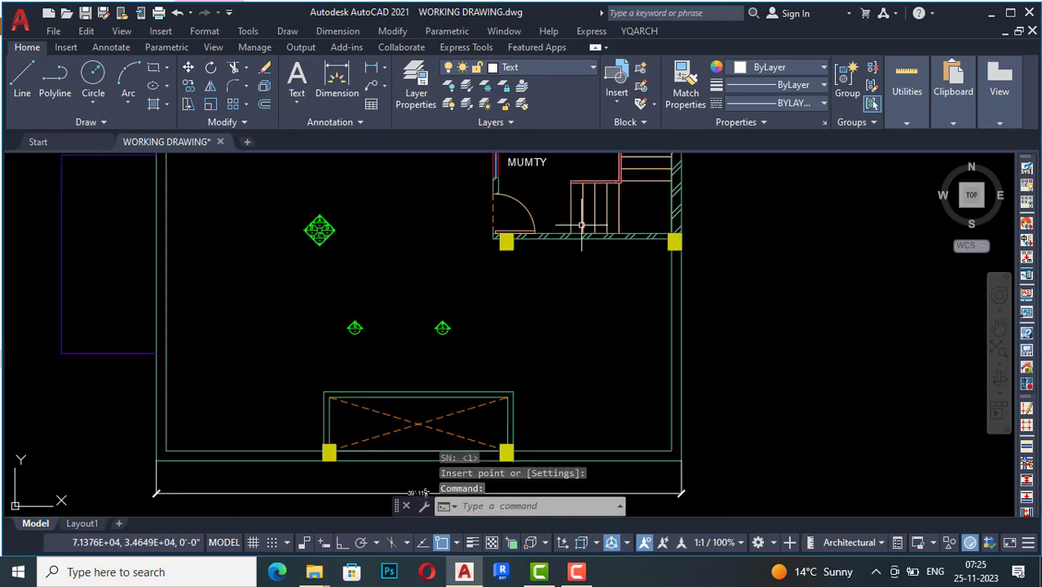
Place a Detail DWG Symbol 1 just outside the right wall of the plan
click(639, 31)
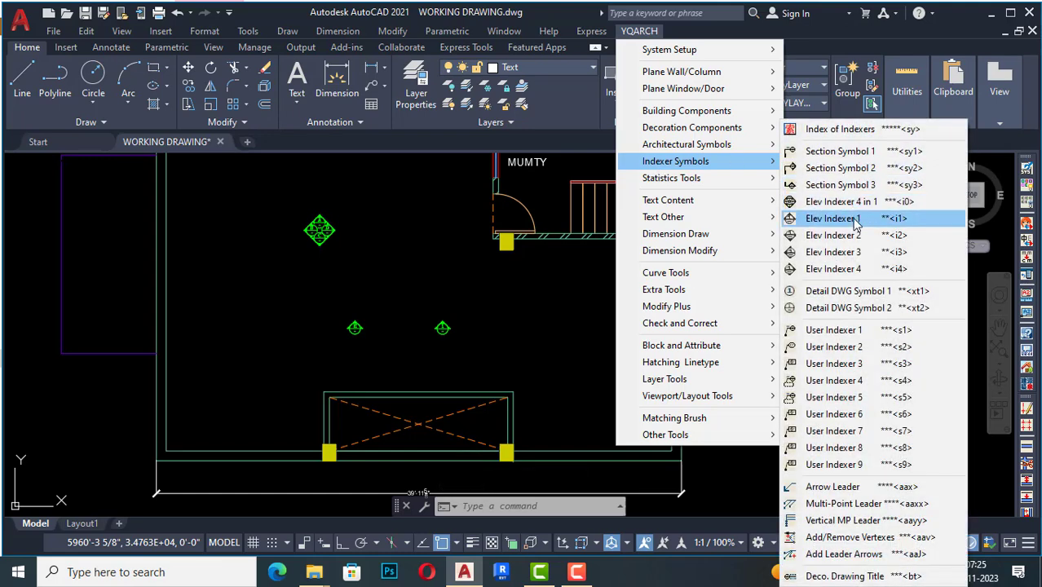
click(852, 291)
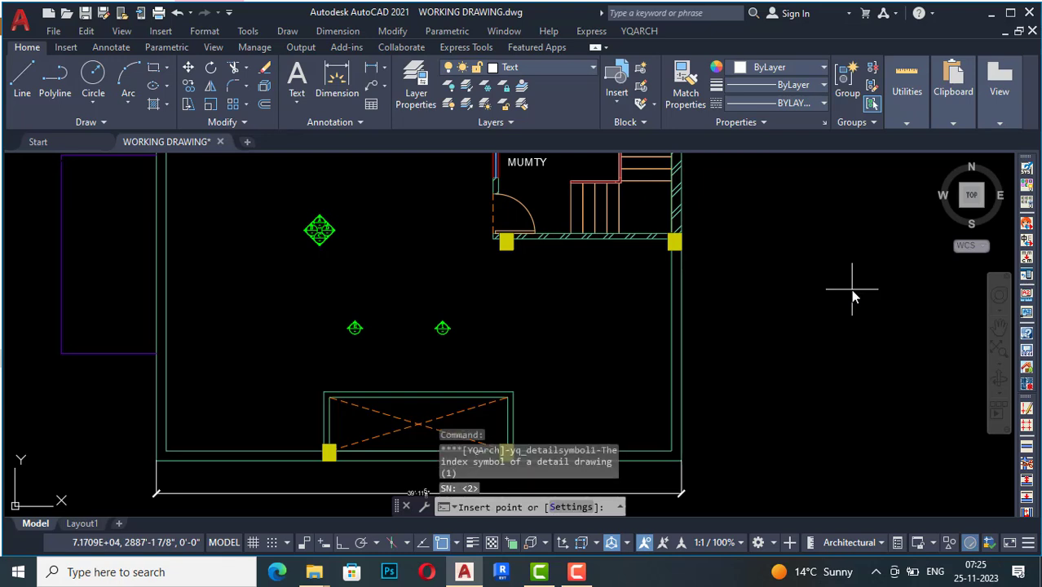
click(725, 317)
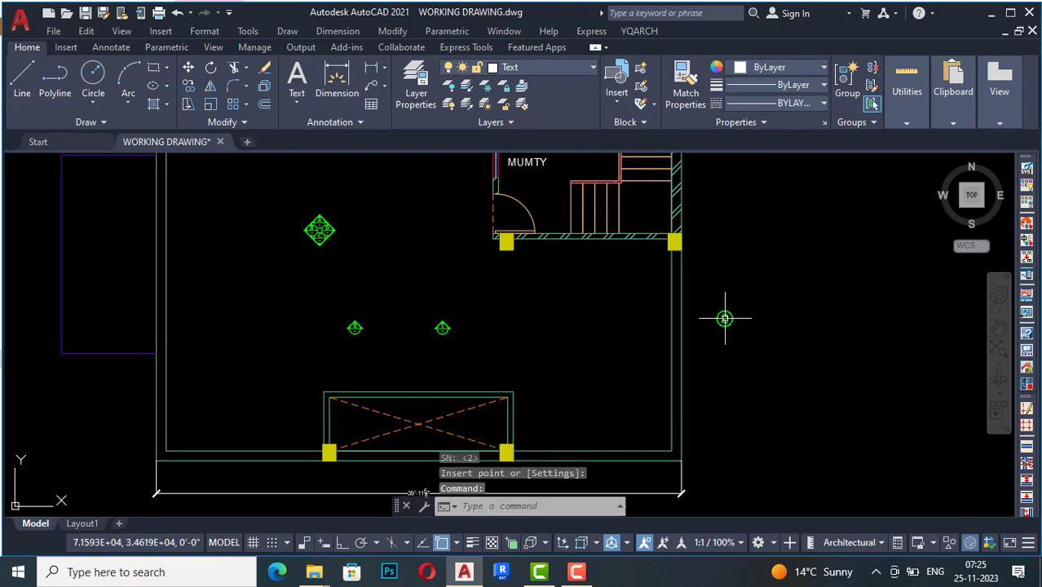
scroll(734, 242, up, 6)
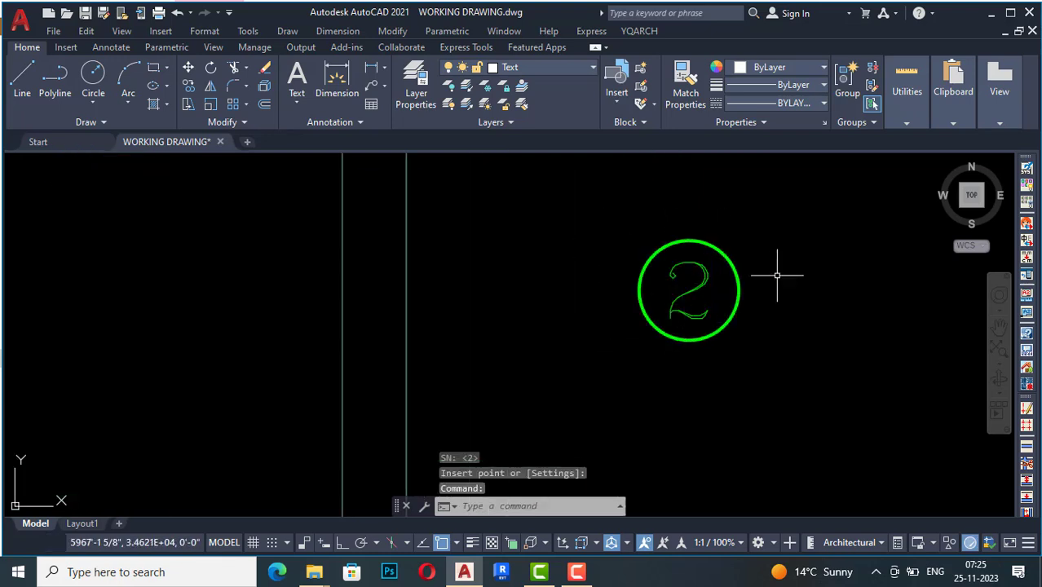
Start a User Indexer 1 and set its arrow style to Arrow Style1
click(639, 31)
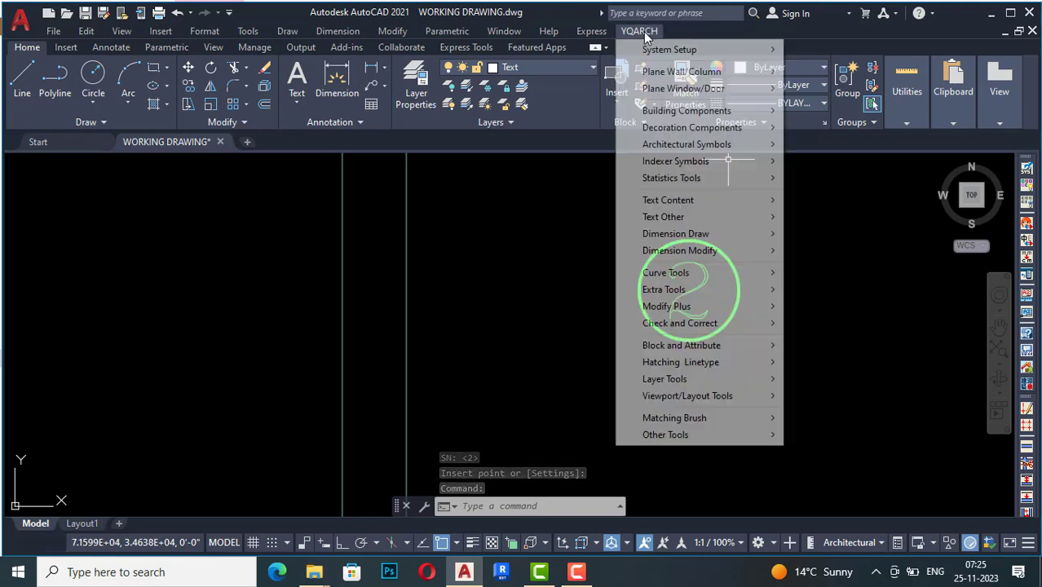
mouse_move(656, 161)
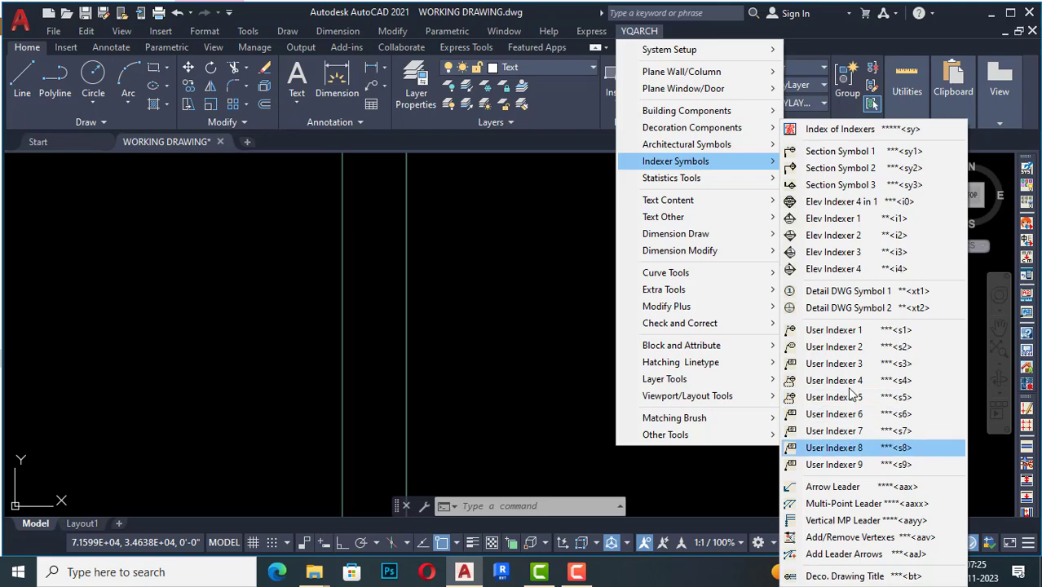
click(832, 330)
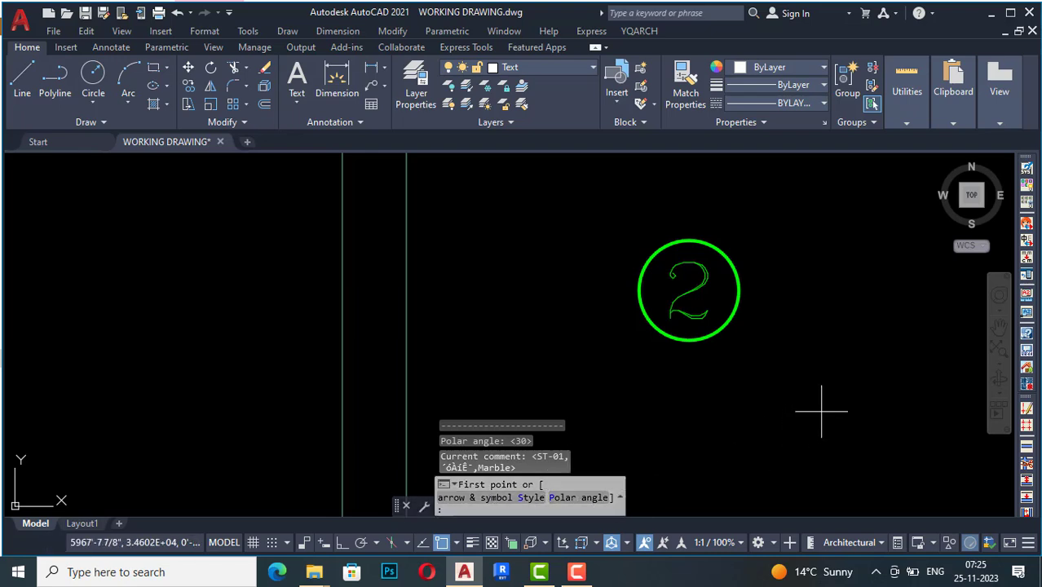
click(480, 500)
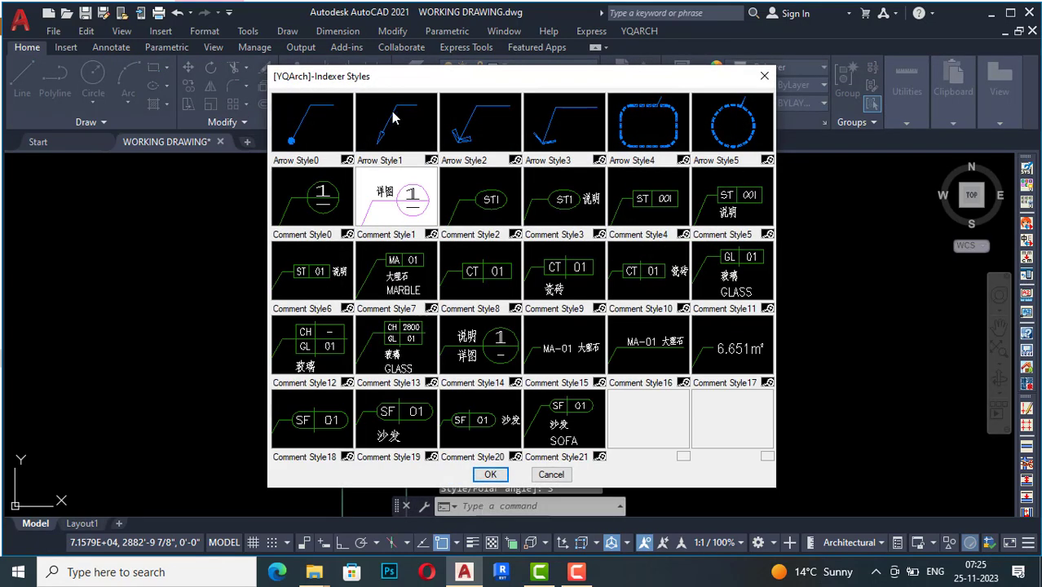
click(392, 118)
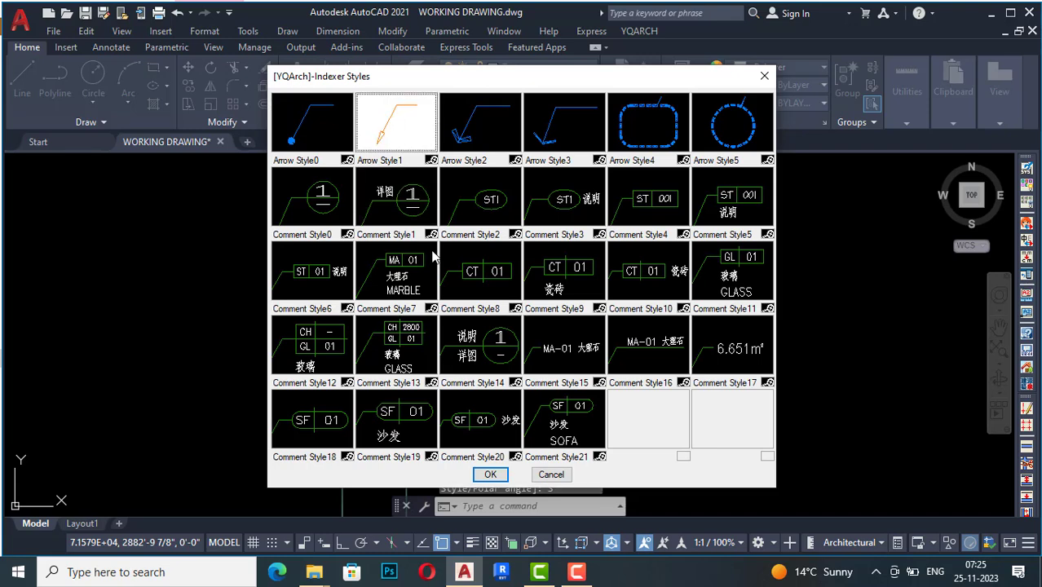
click(496, 477)
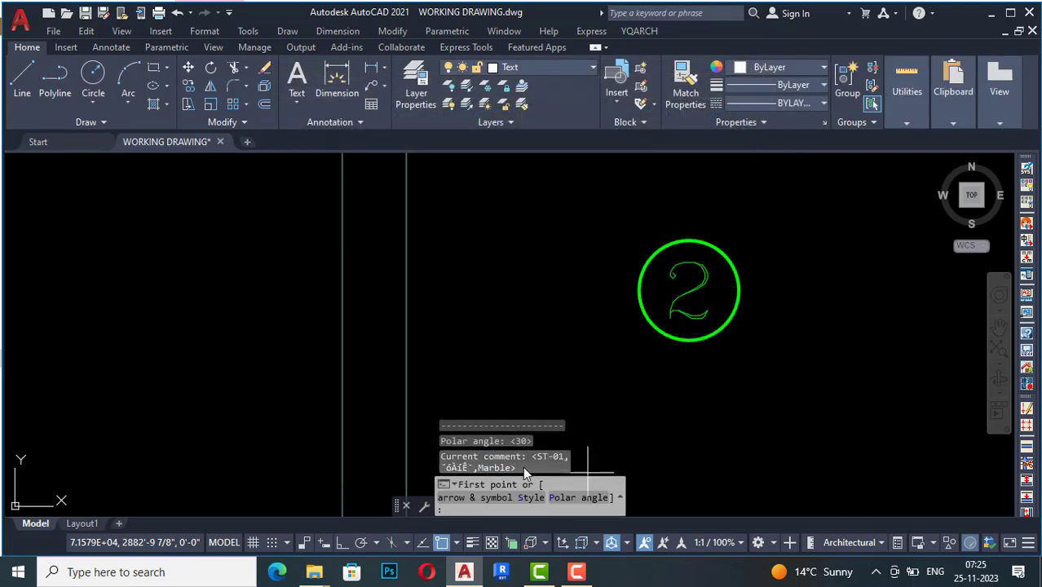
Draw the user indexer to the right of the detail symbol, with its leader rising at 60° and ending in a horizontal segment
click(813, 396)
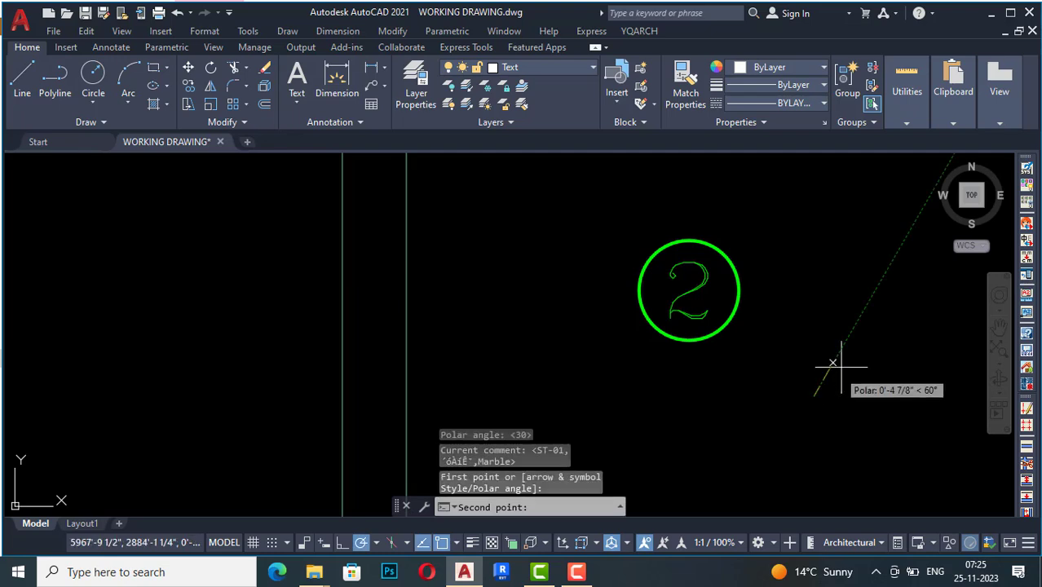
click(875, 289)
key(F8)
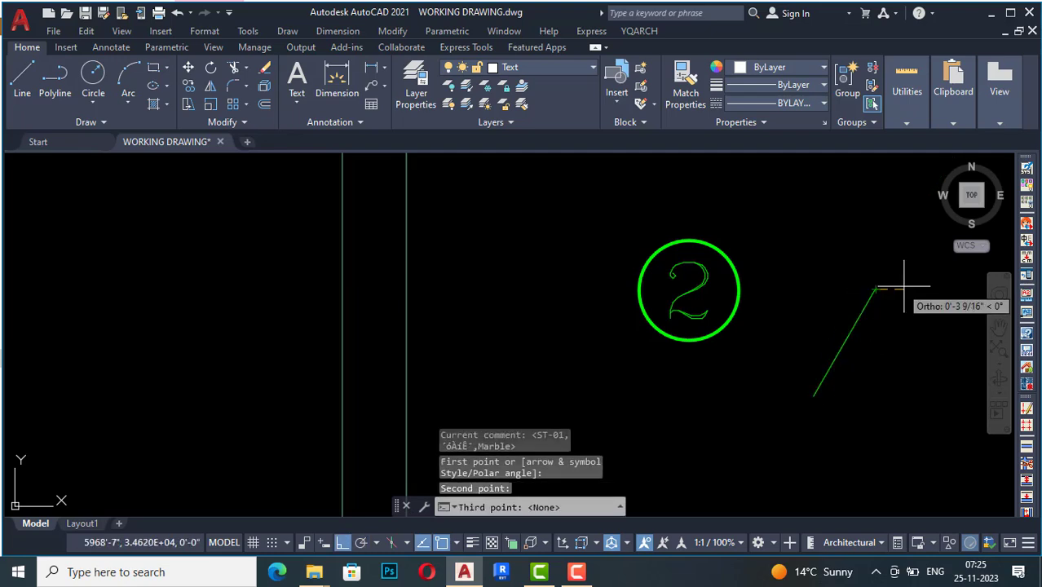
click(960, 288)
scroll(896, 321, down, 3)
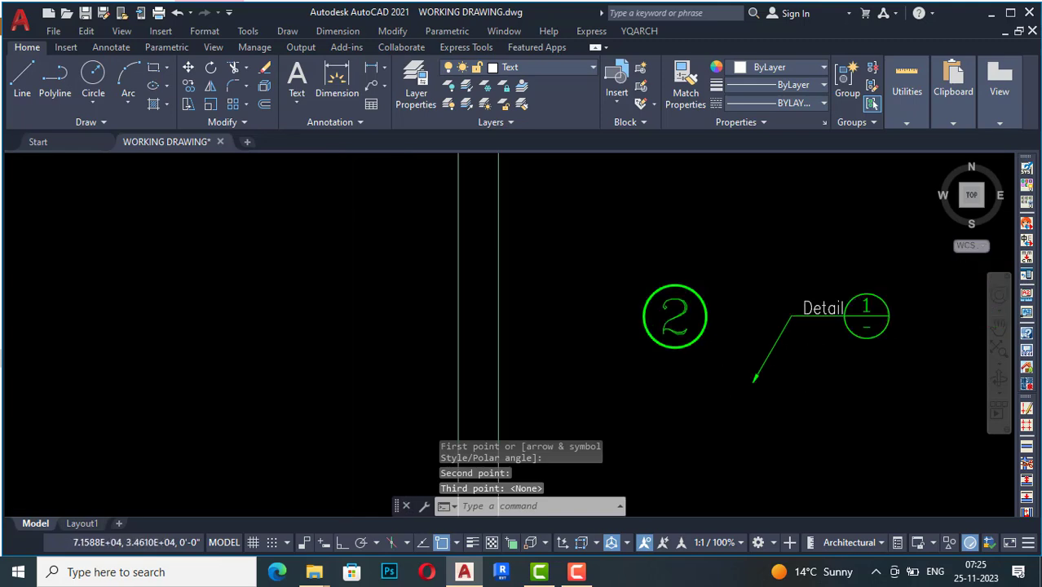
scroll(717, 326, up, 3)
scroll(683, 229, down, 2)
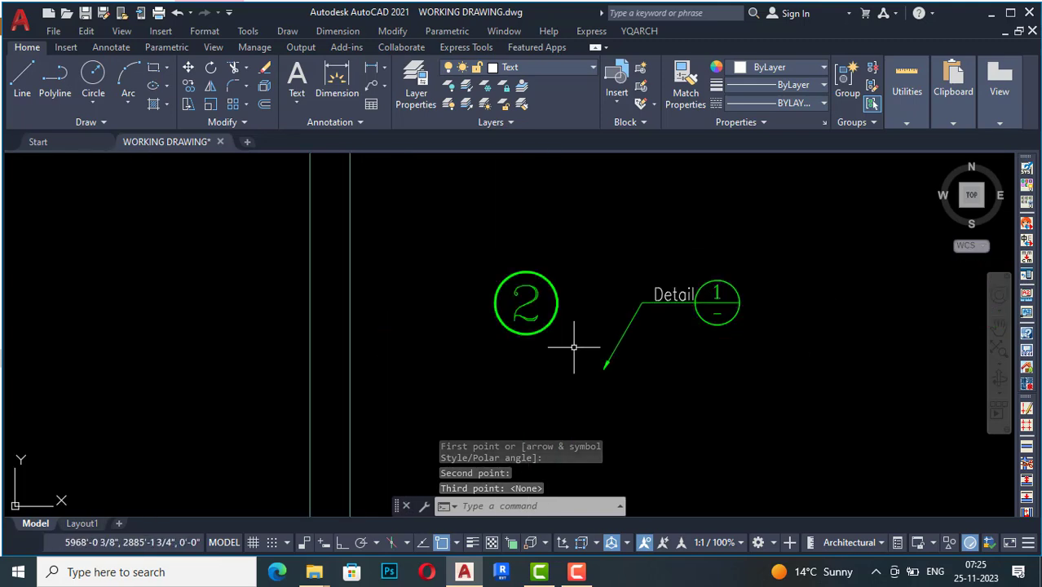
Start an Arrow Leader right of the user indexer, with a diagonal segment rising from the arrowhead and a horizontal segment continuing rightward
click(638, 32)
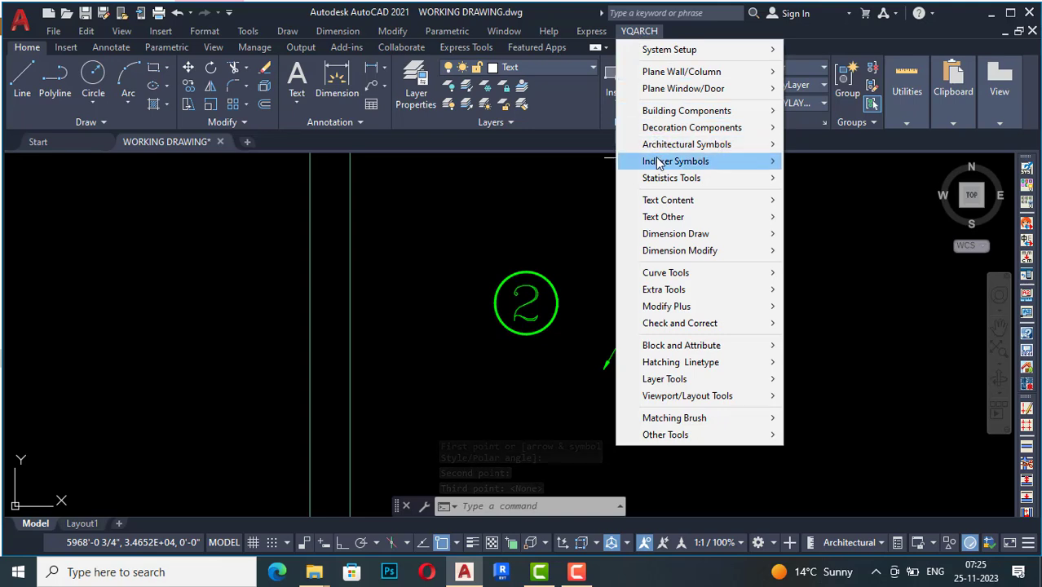
mouse_move(662, 162)
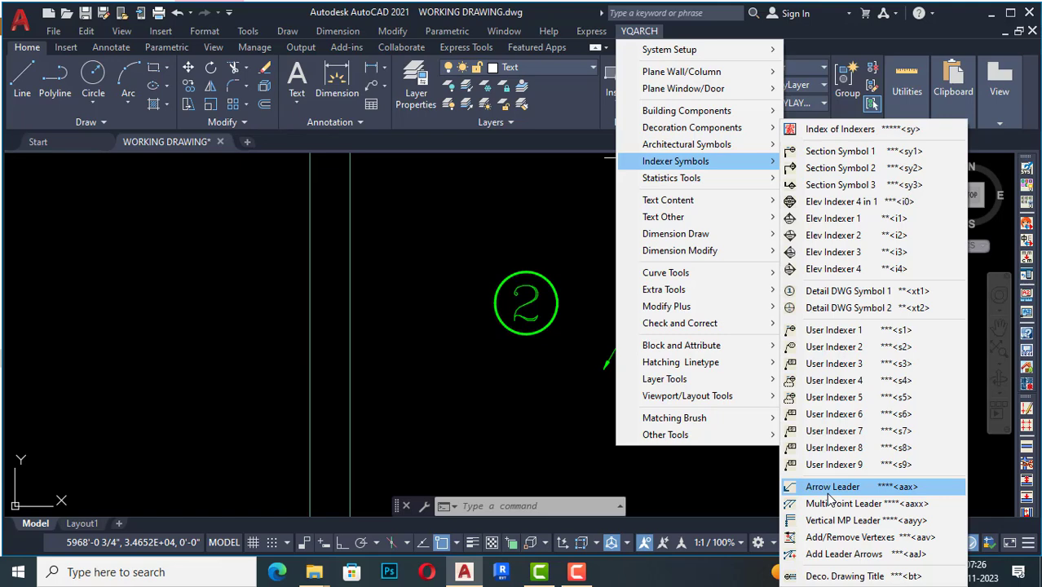
click(828, 489)
click(750, 438)
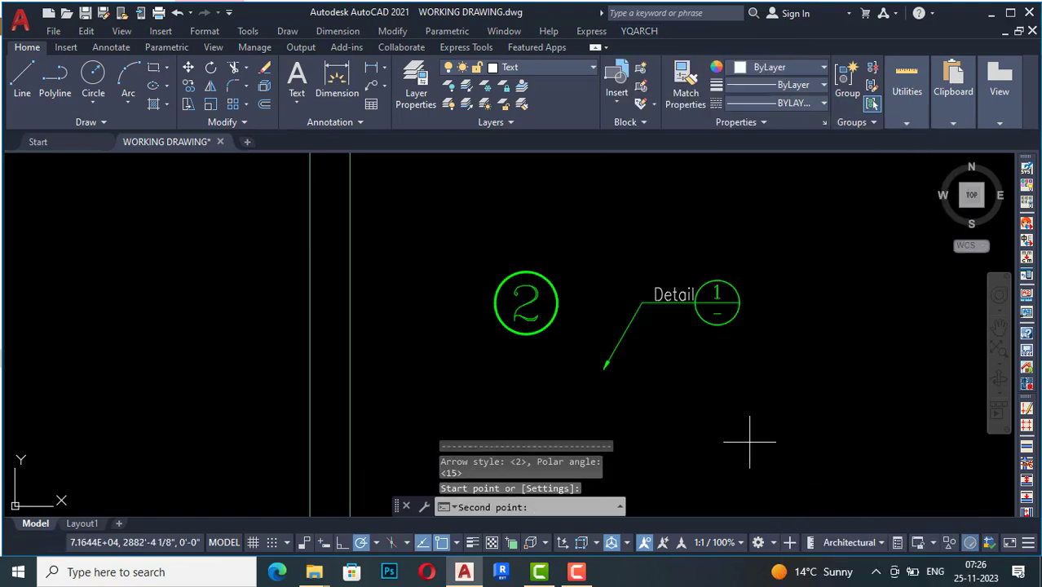
click(851, 339)
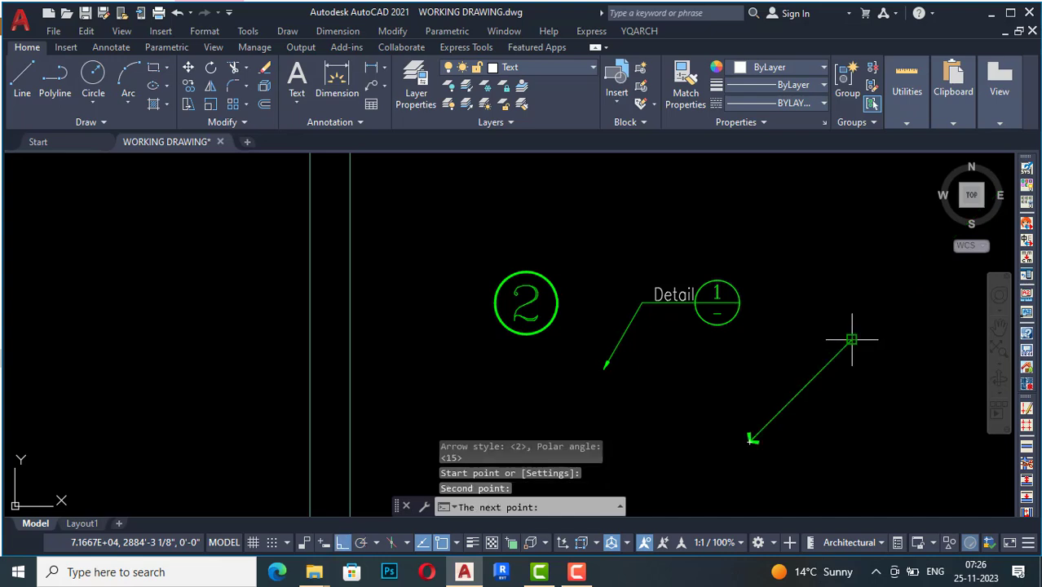
click(960, 339)
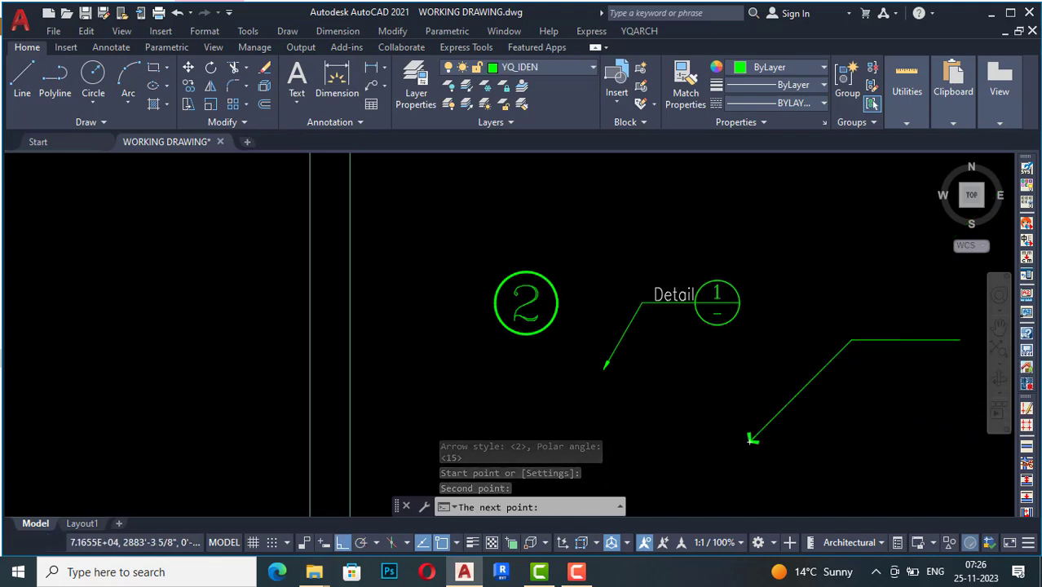
Extend the arrow leader with a short drop and a short horizontal end segment, and finish it with the text Comment
scroll(972, 372, down, 3)
scroll(821, 400, up, 3)
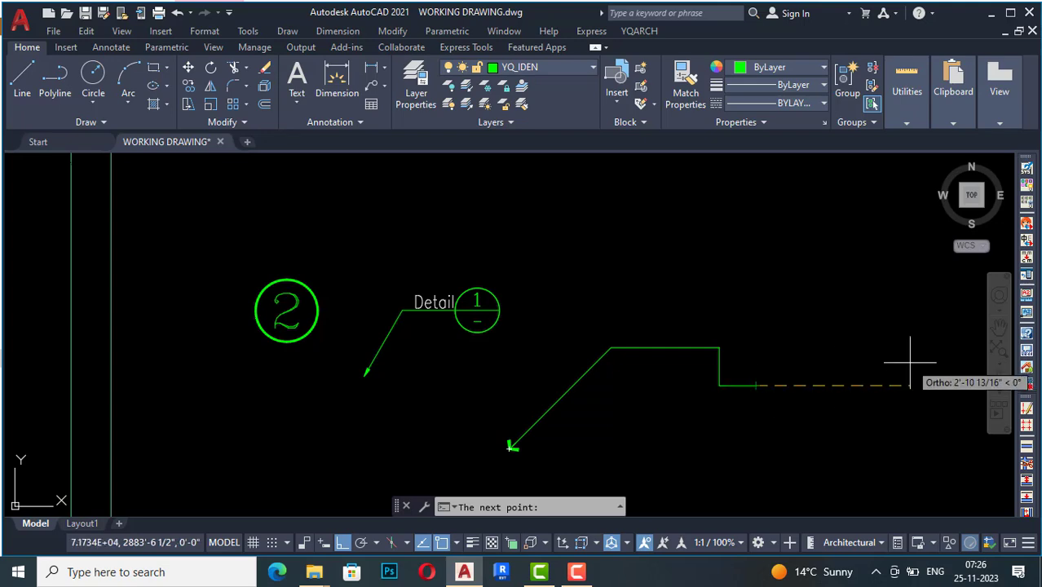
key(Return)
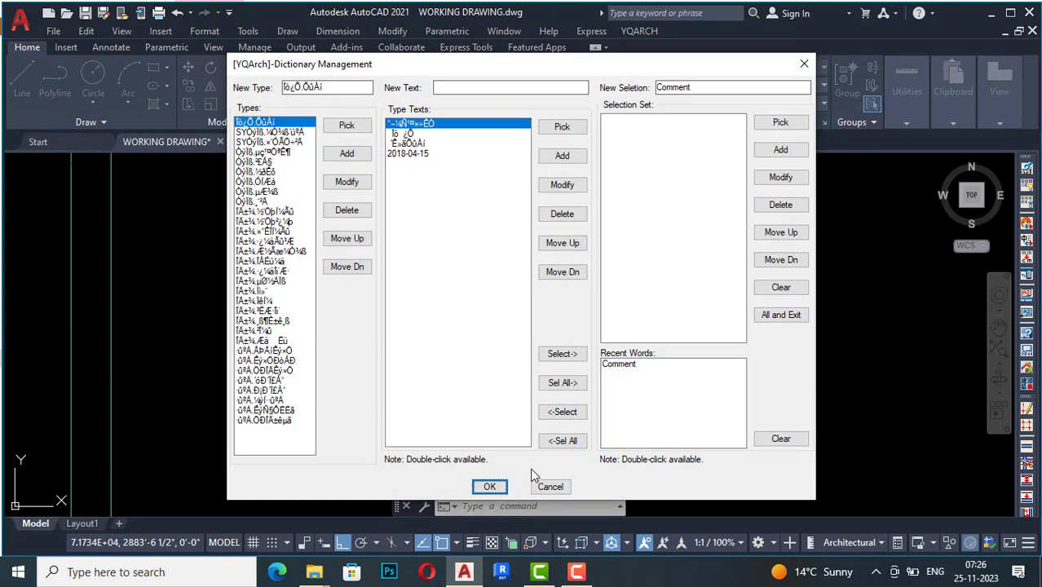
click(489, 488)
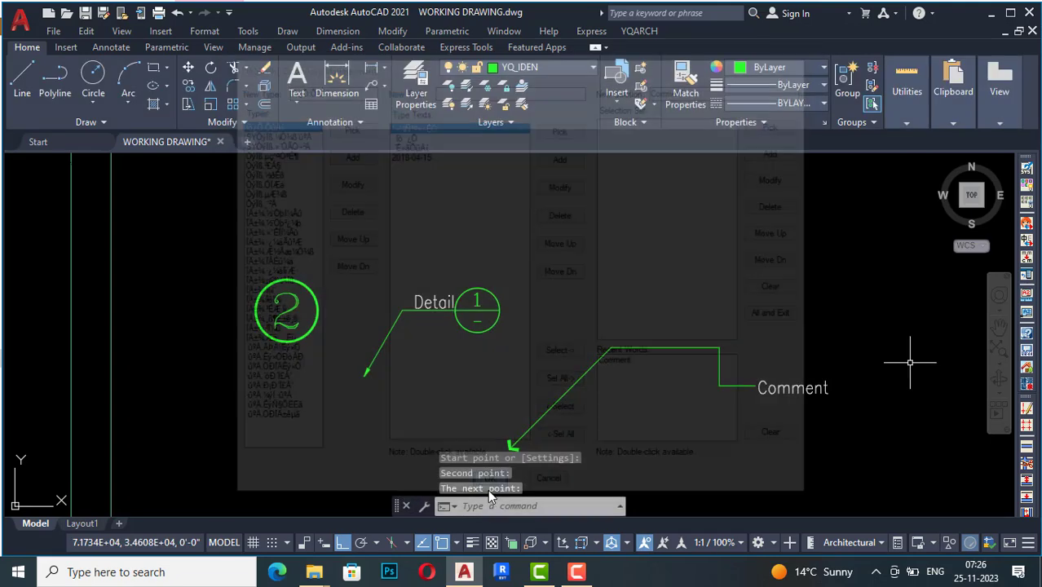
scroll(787, 400, up, 2)
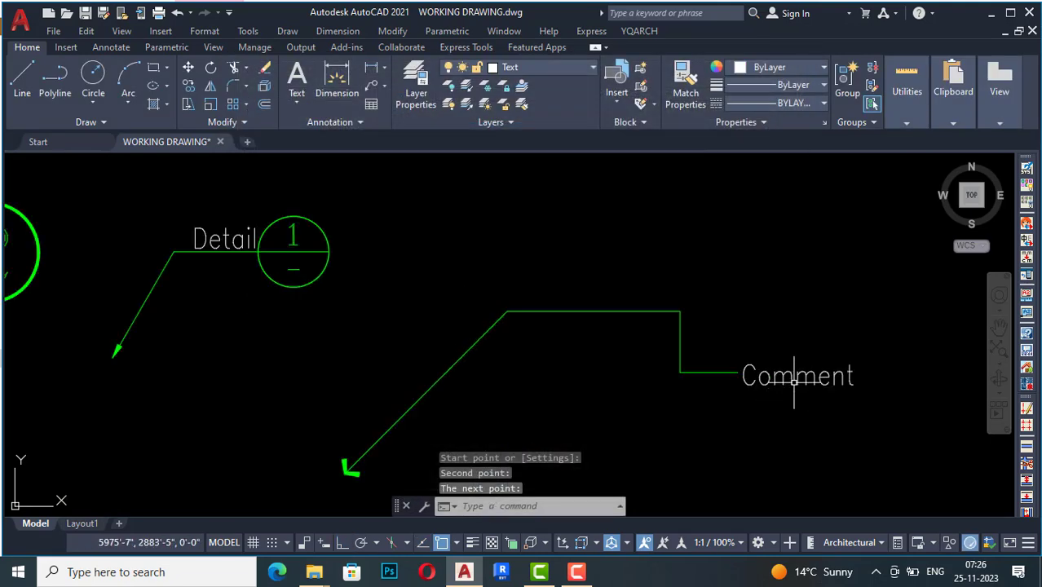
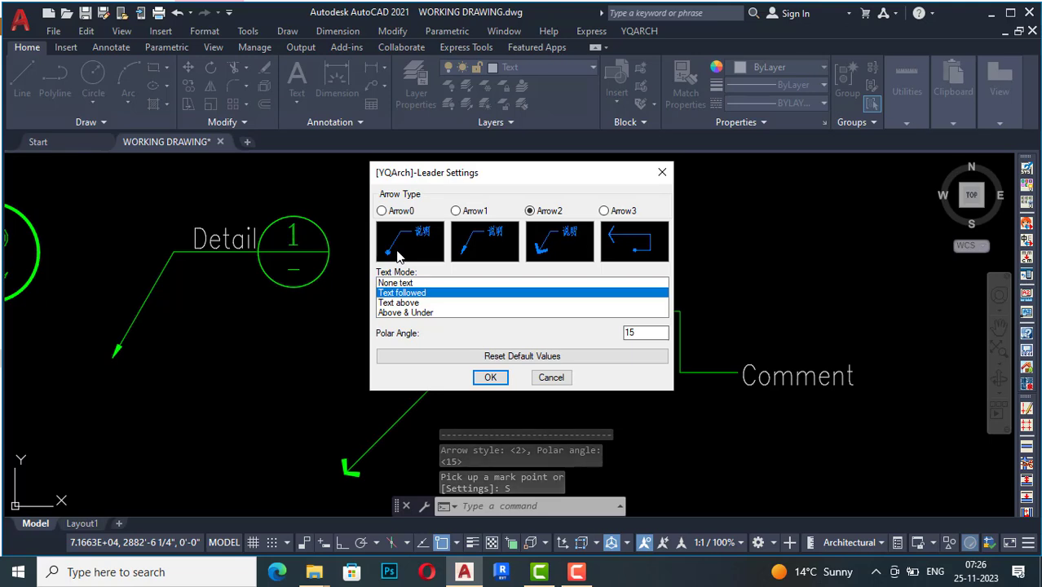
Set the multi-point leader's arrow type to Arrow0 and mark four points in a row, from the upper-right room to outside the right wall
click(398, 254)
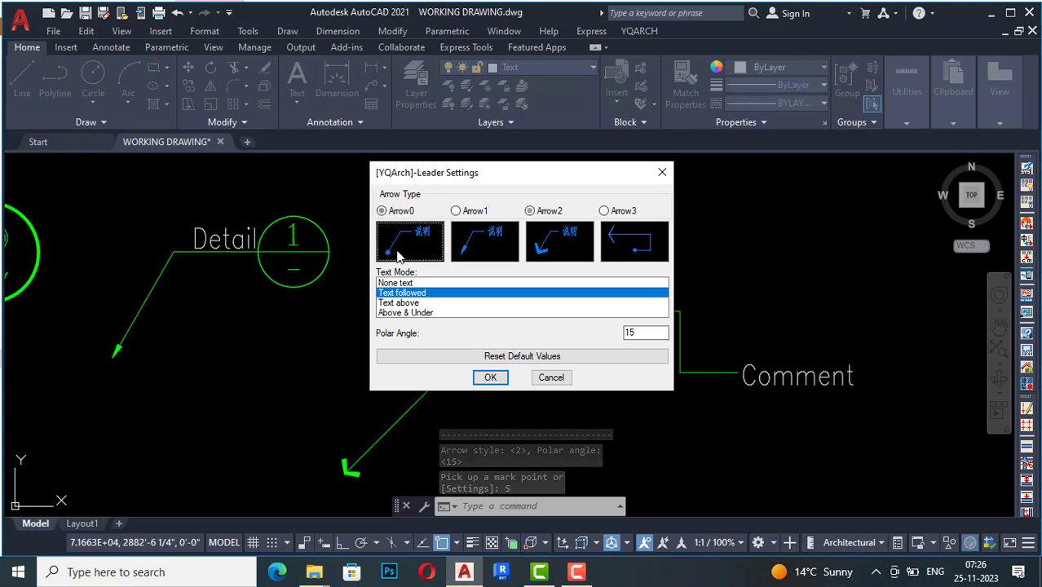
click(490, 376)
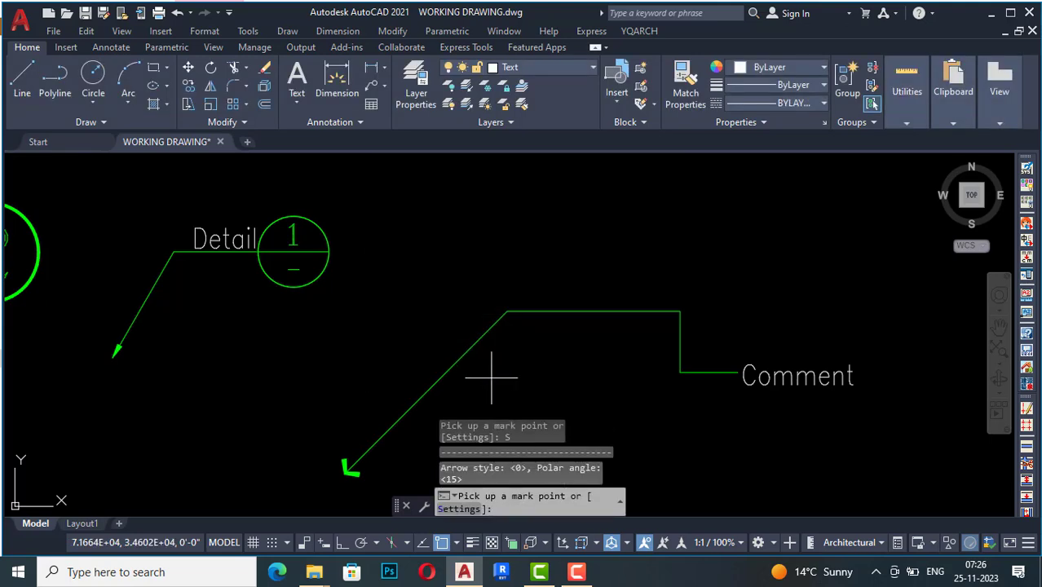
scroll(491, 376, down, 2)
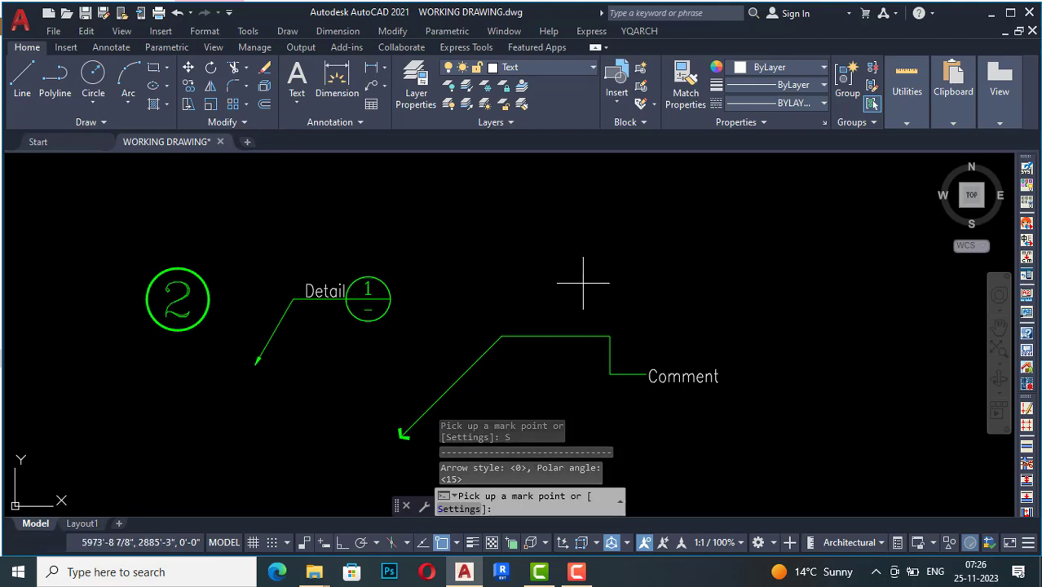
scroll(739, 323, down, 2)
scroll(739, 324, down, 3)
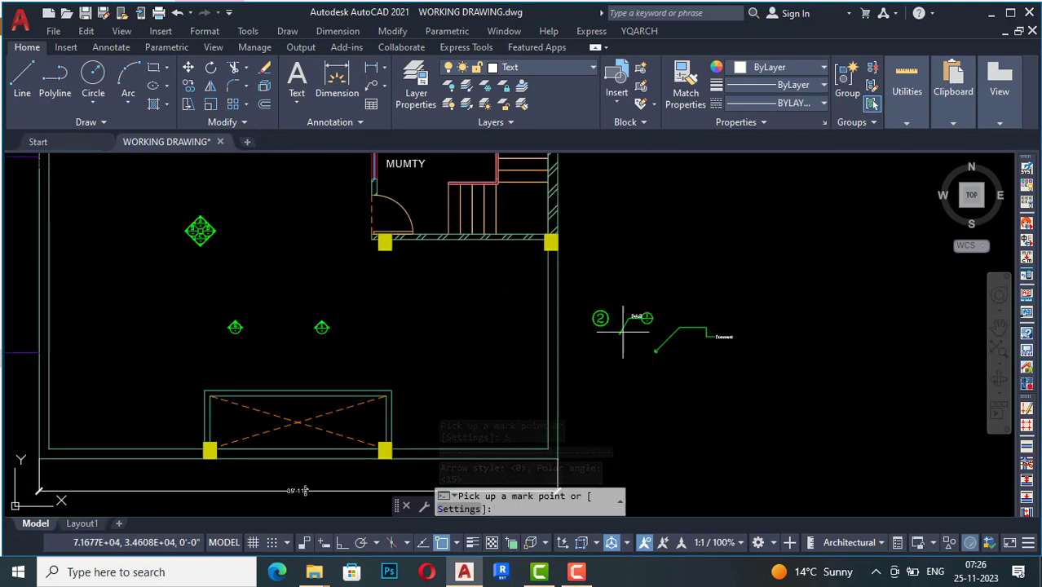
scroll(592, 368, down, 3)
scroll(543, 269, up, 3)
scroll(543, 269, up, 2)
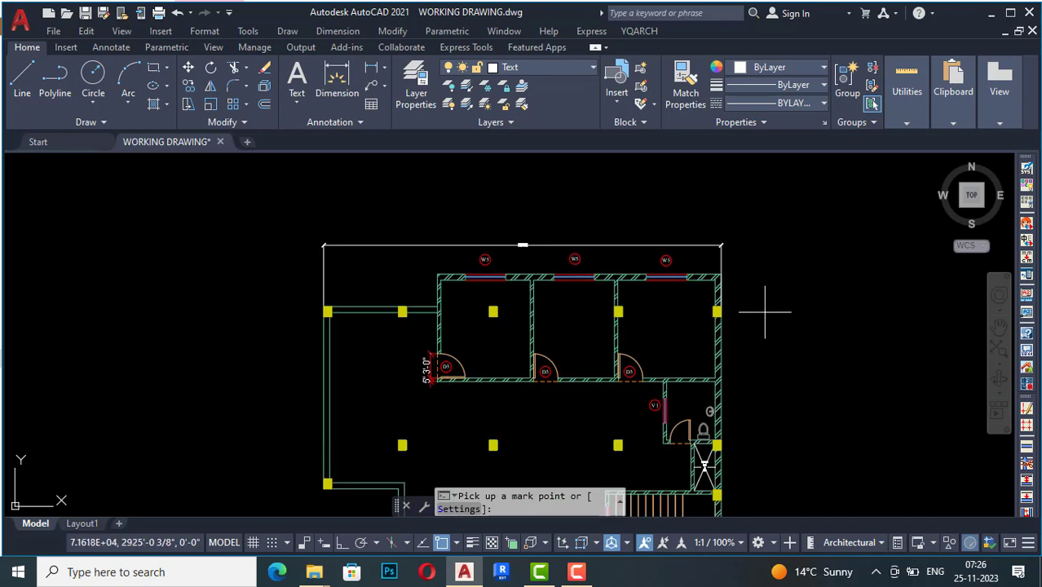
click(667, 334)
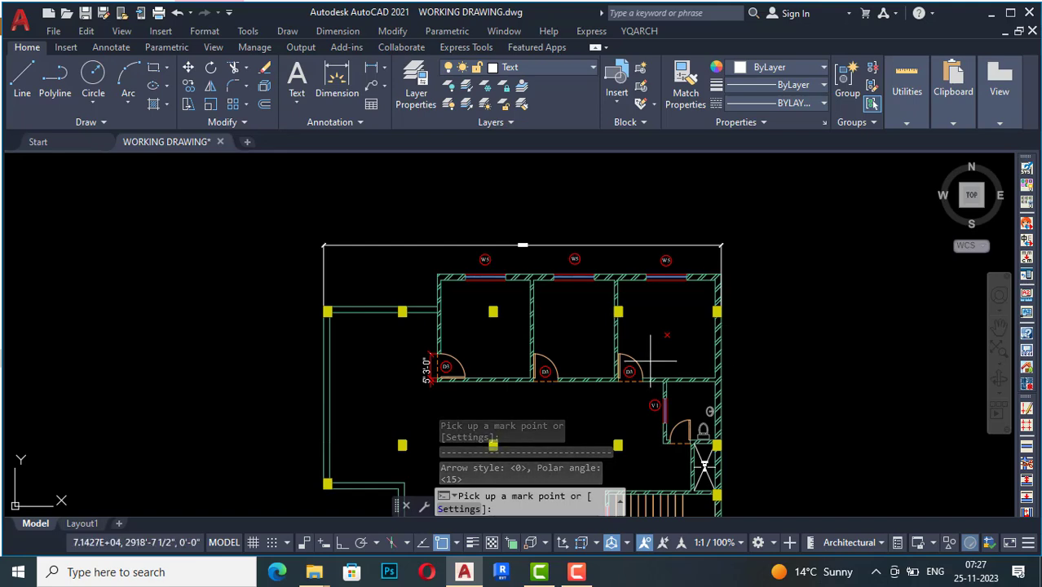
scroll(701, 334, up, 4)
scroll(637, 313, down, 2)
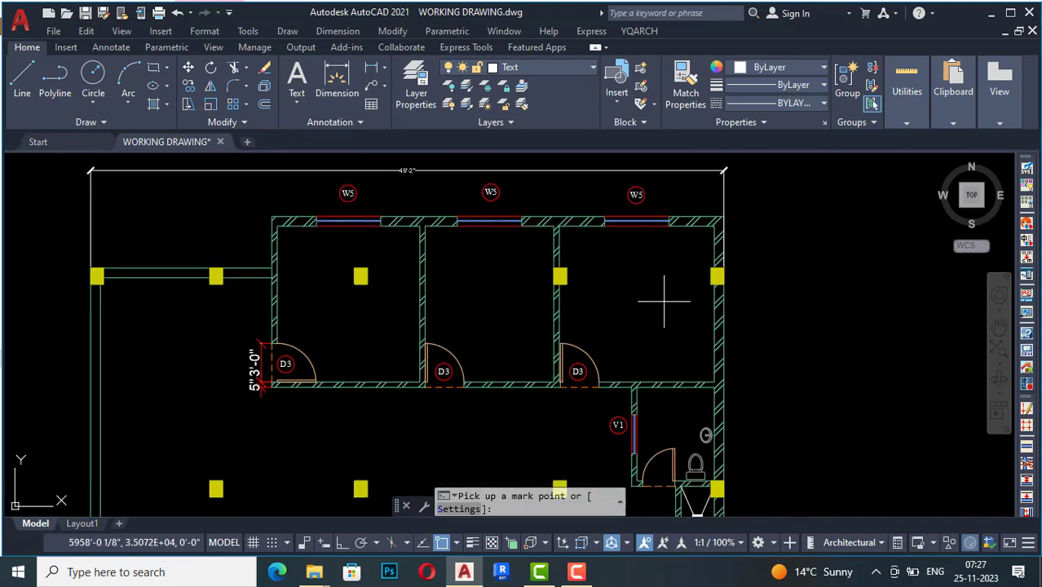
click(769, 319)
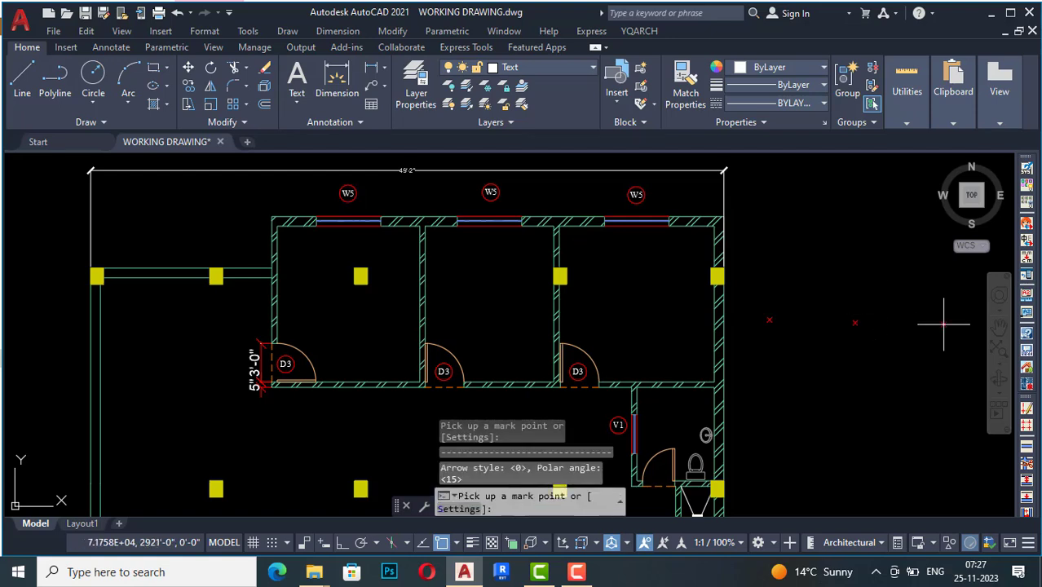
click(943, 323)
Place the four-point leader's horizontal line above the plan's top dimension, with the text Comment
scroll(827, 303, down, 2)
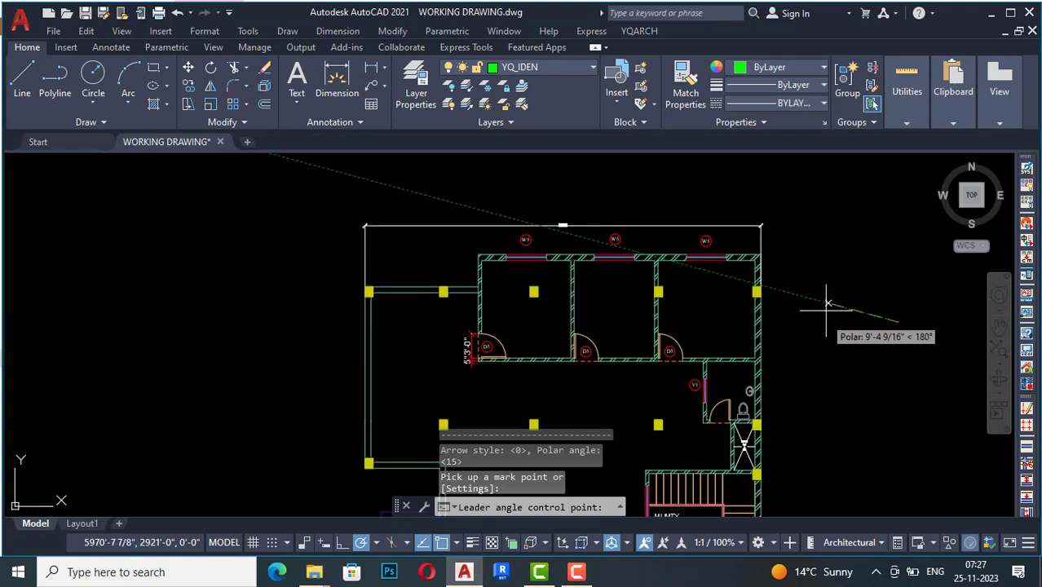
click(921, 257)
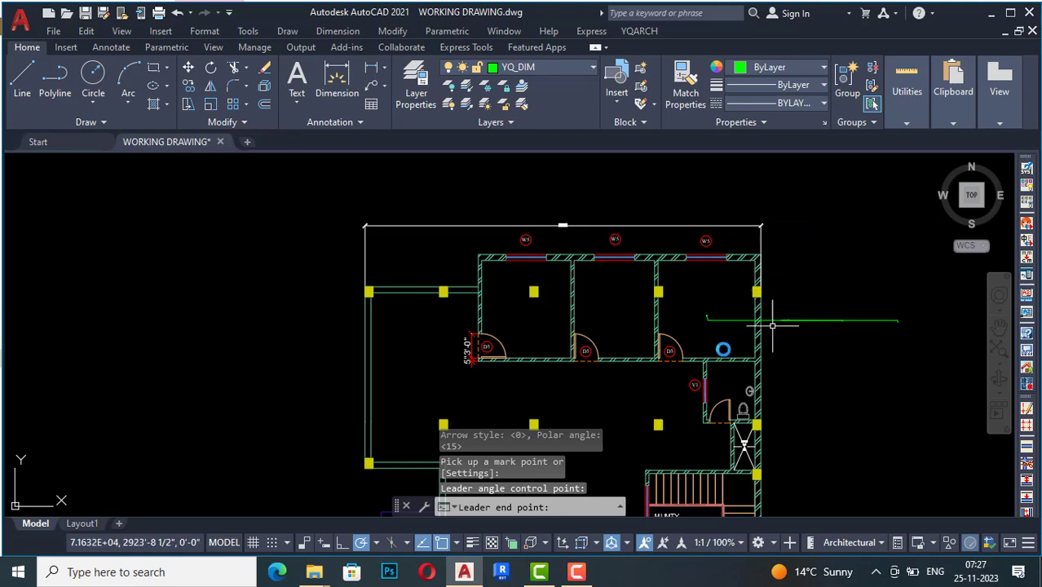
scroll(772, 325, up, 6)
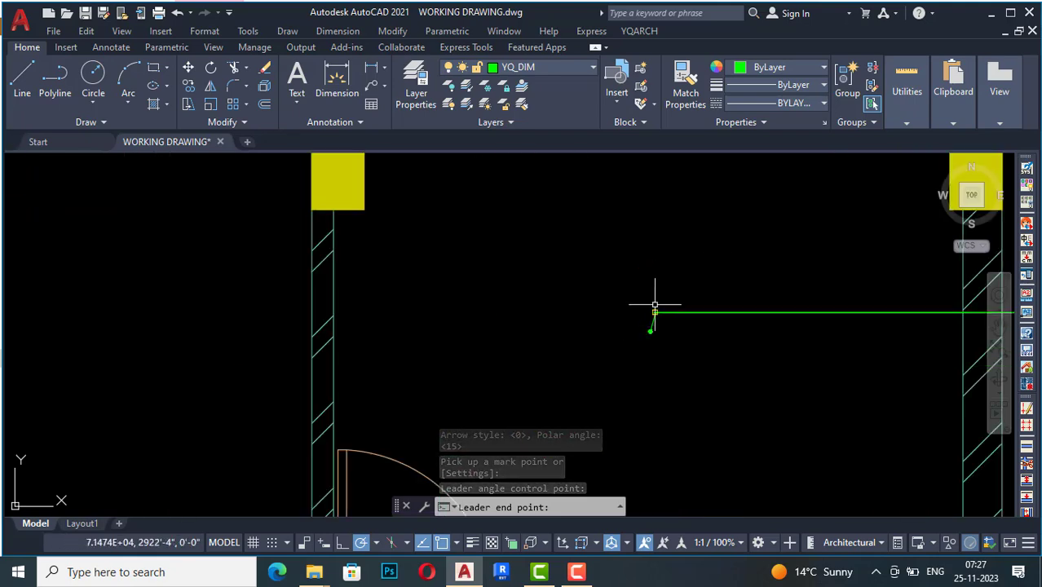
scroll(654, 305, down, 5)
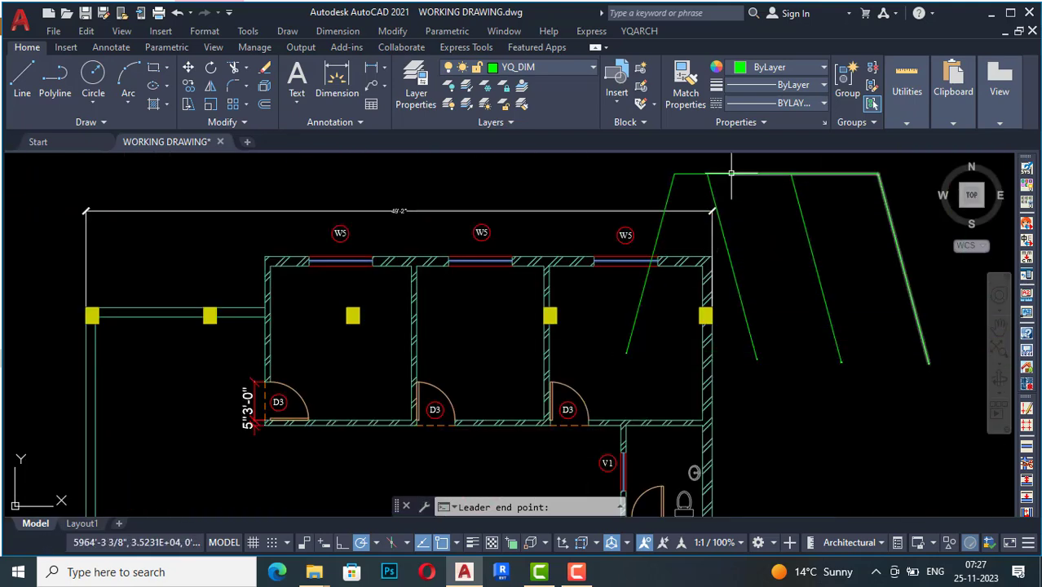
click(731, 173)
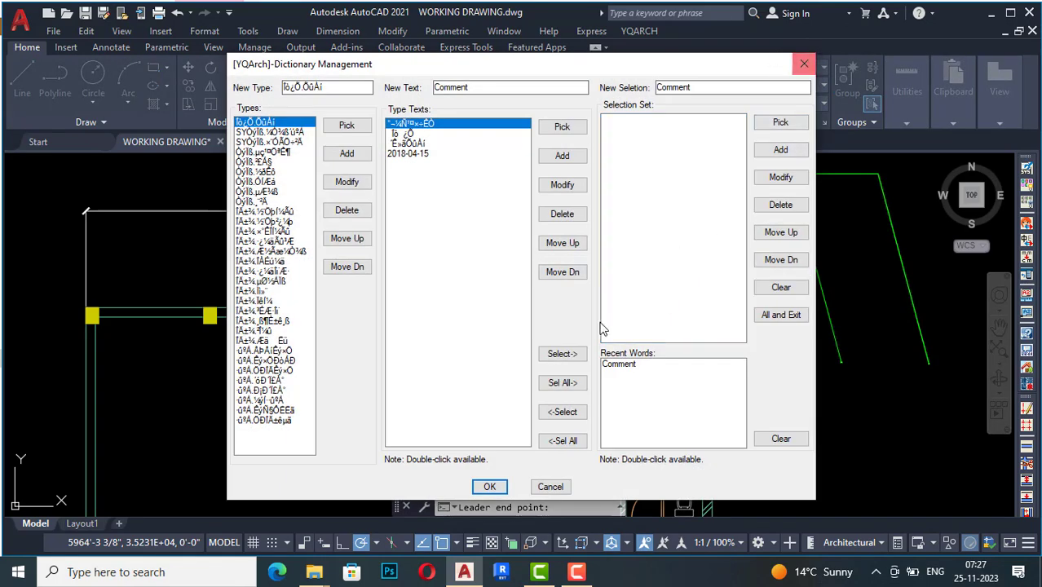
click(488, 486)
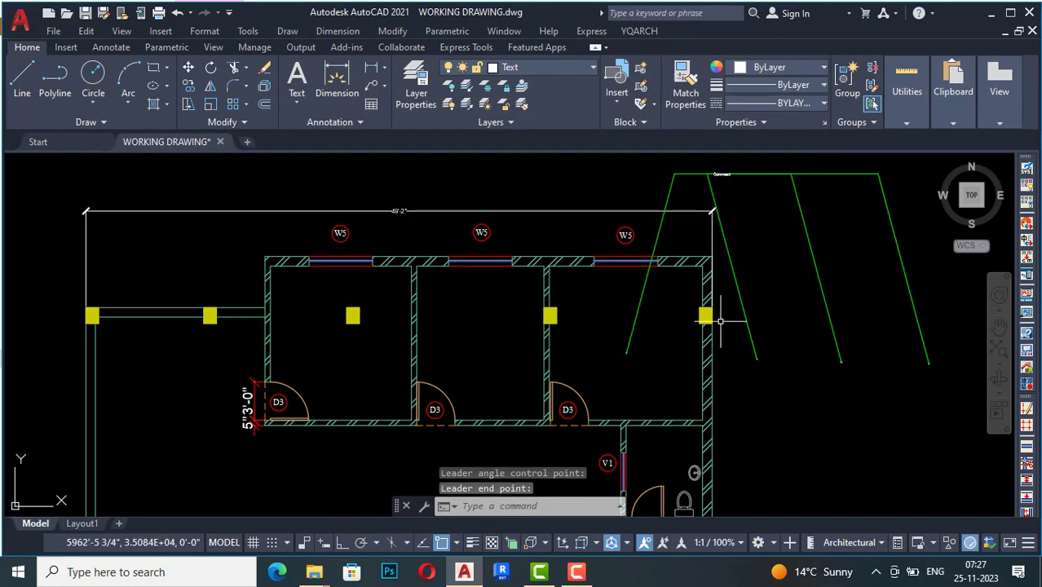
scroll(756, 314, up, 6)
scroll(726, 349, down, 8)
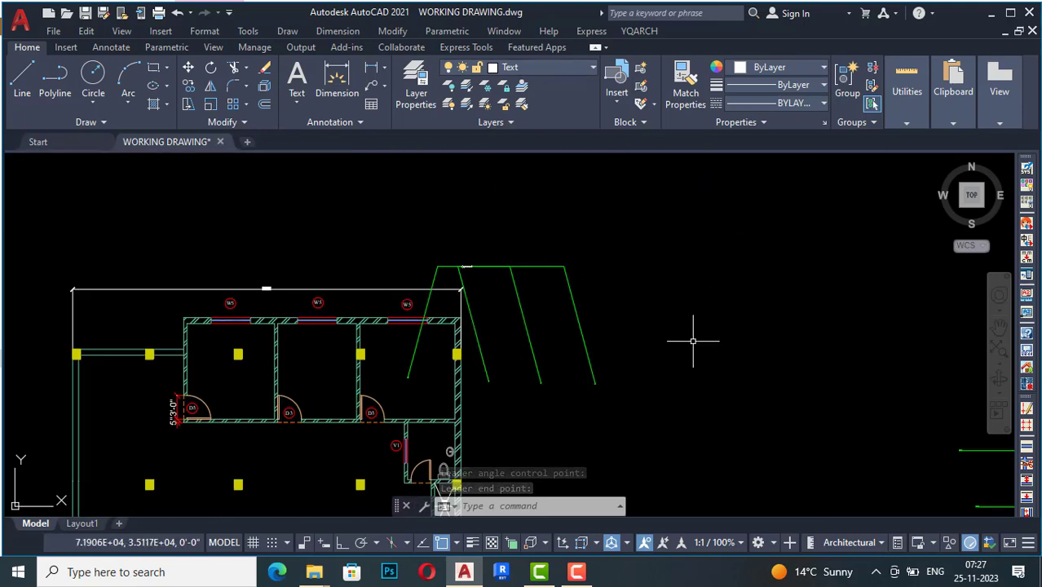
Draw another multi-point leader to the right of the first, with three marked points, its horizontal line above them and the text Comment
key(space)
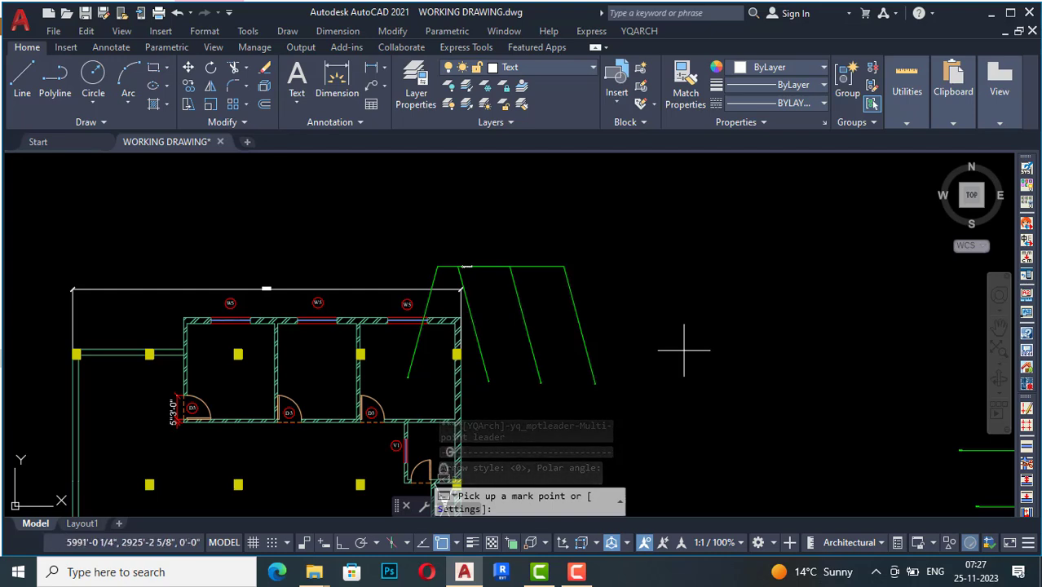
click(684, 351)
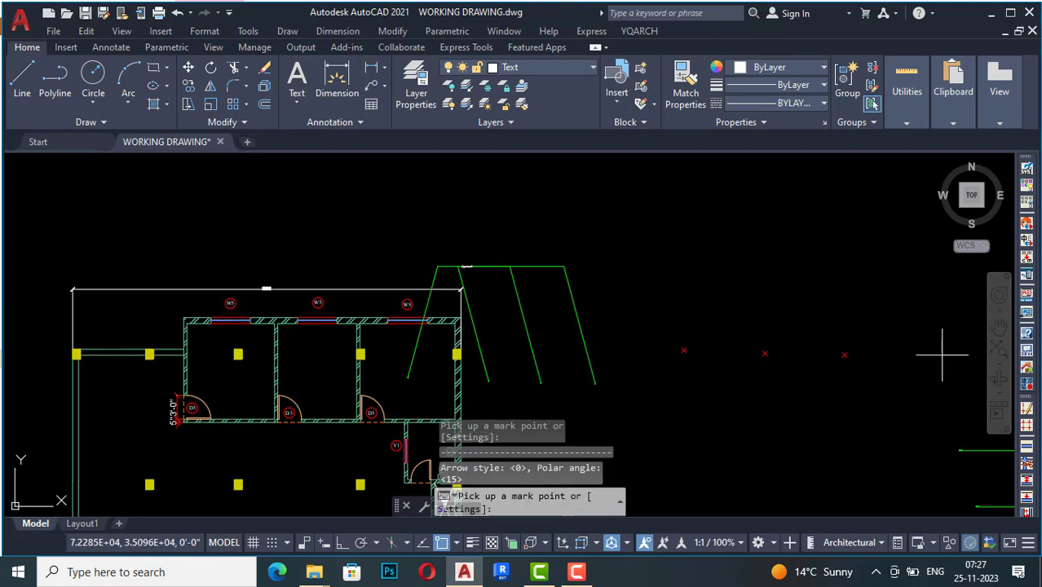
key(Return)
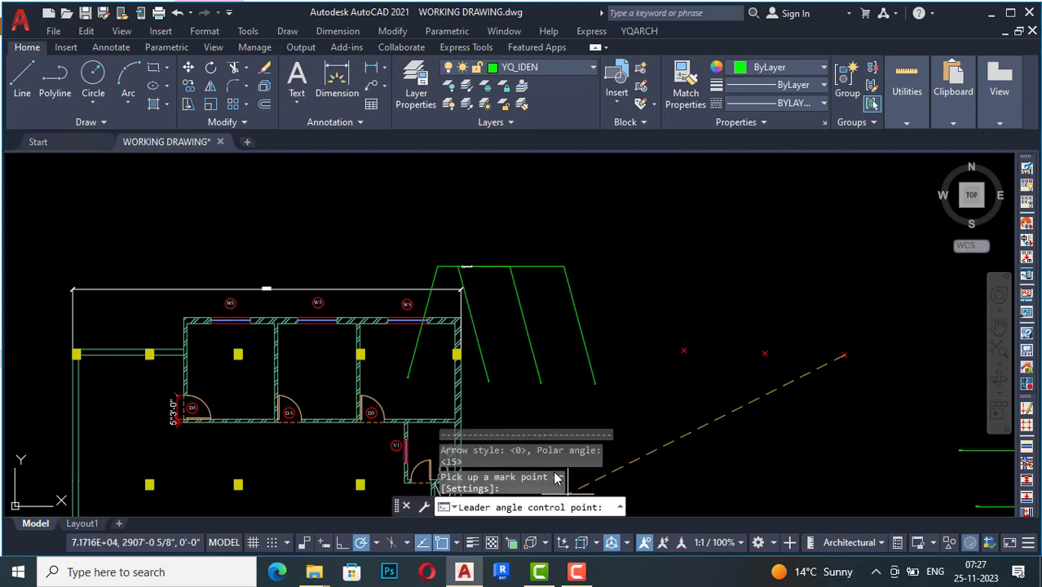
click(898, 248)
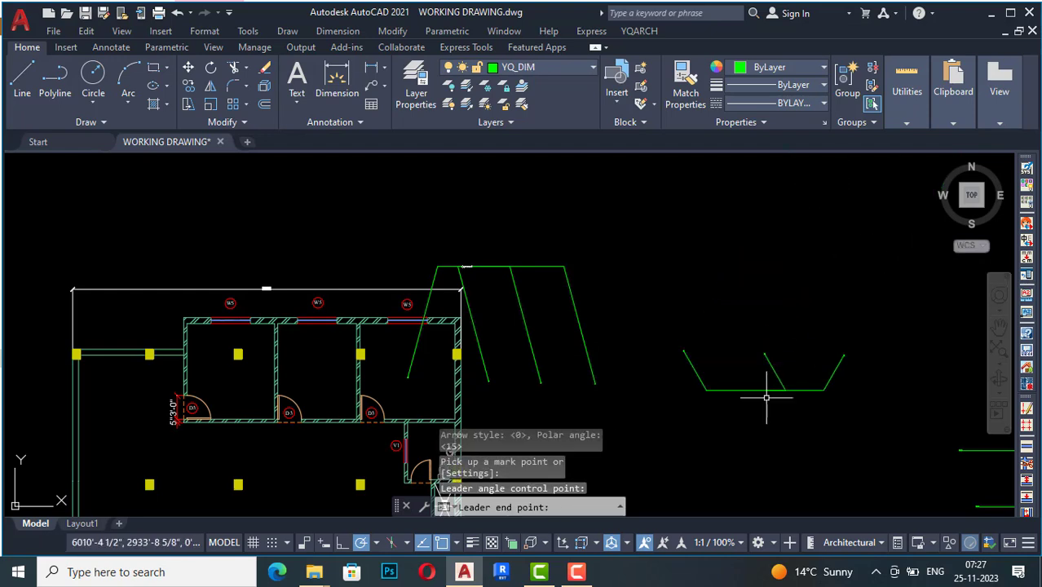
scroll(767, 396, up, 4)
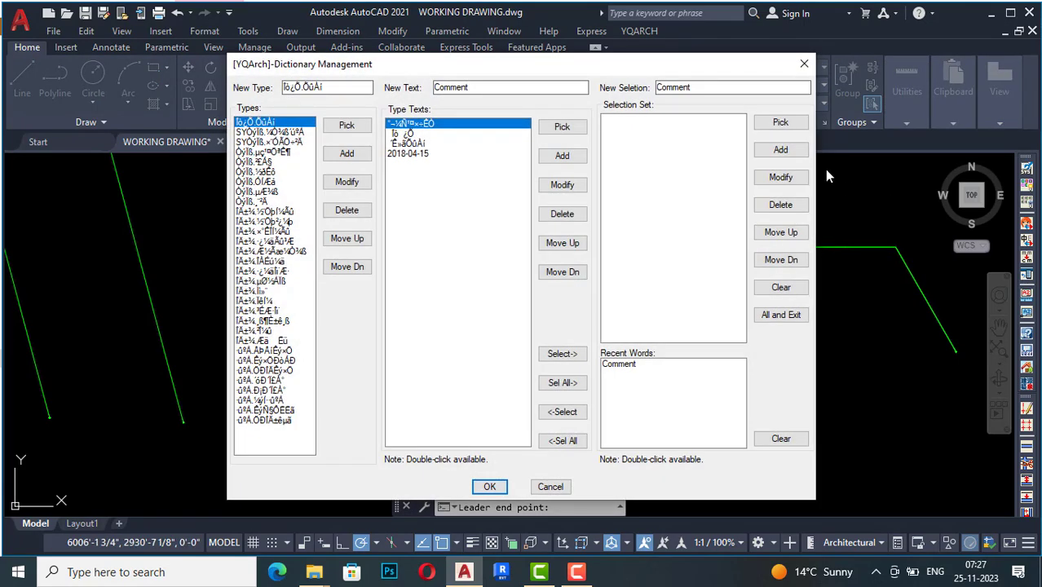
click(488, 486)
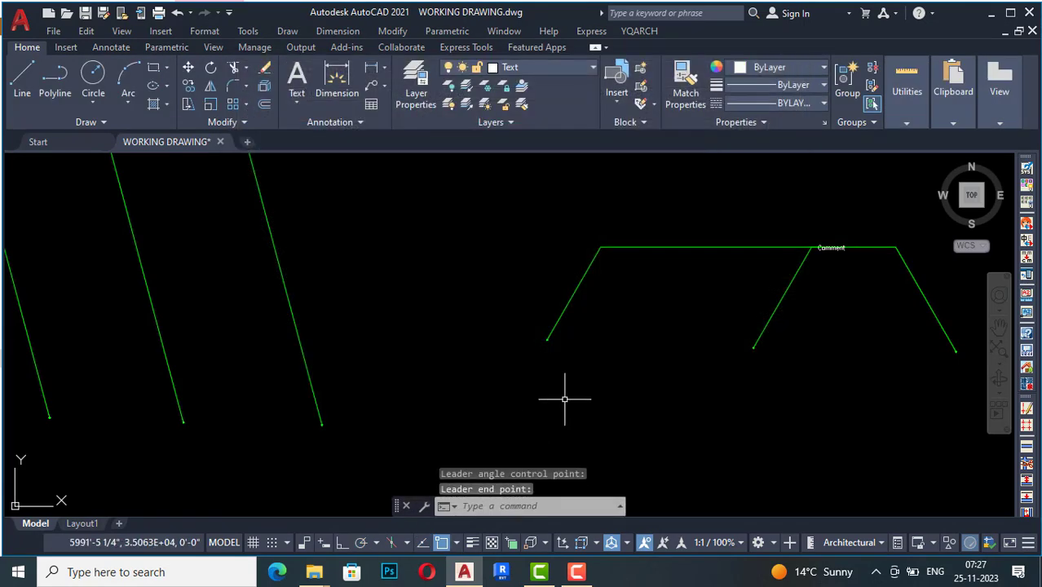
Start a vertical multi-point leader in the empty area between the two existing multi-point leaders and mark four points in a vertical column
click(639, 31)
mouse_move(644, 161)
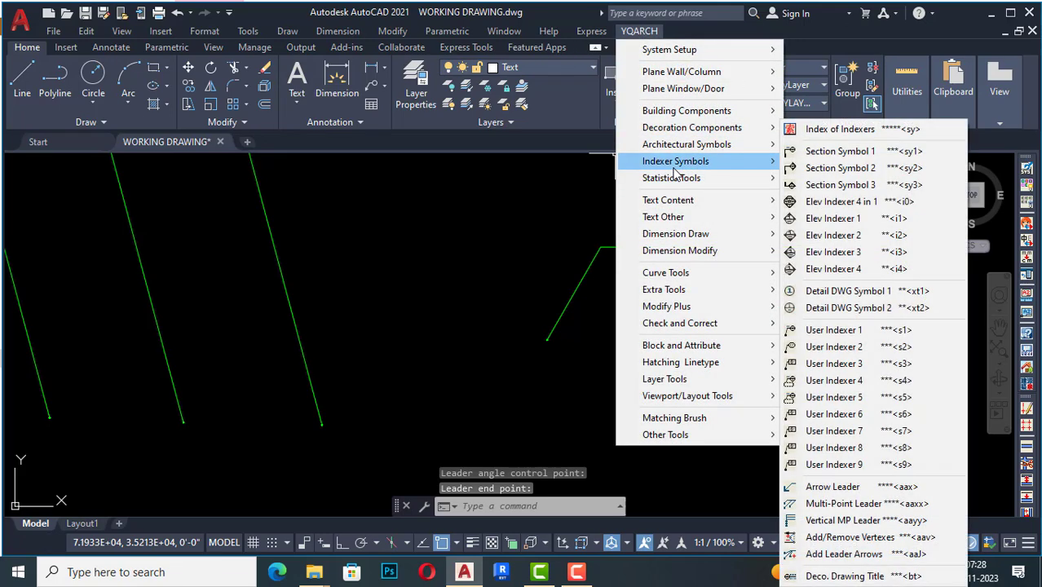
click(856, 522)
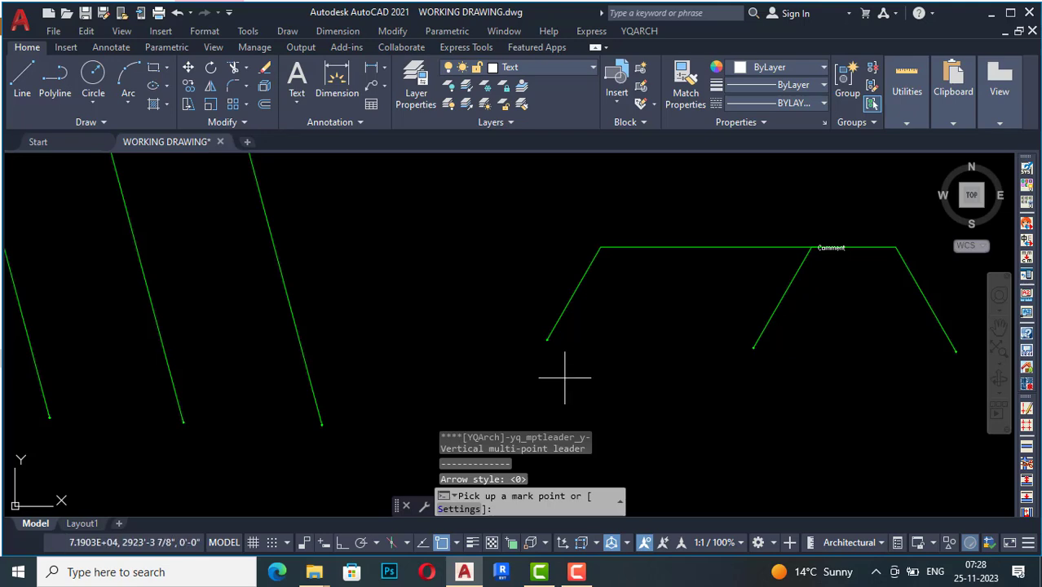
scroll(564, 378, down, 3)
scroll(535, 284, up, 2)
scroll(529, 297, down, 2)
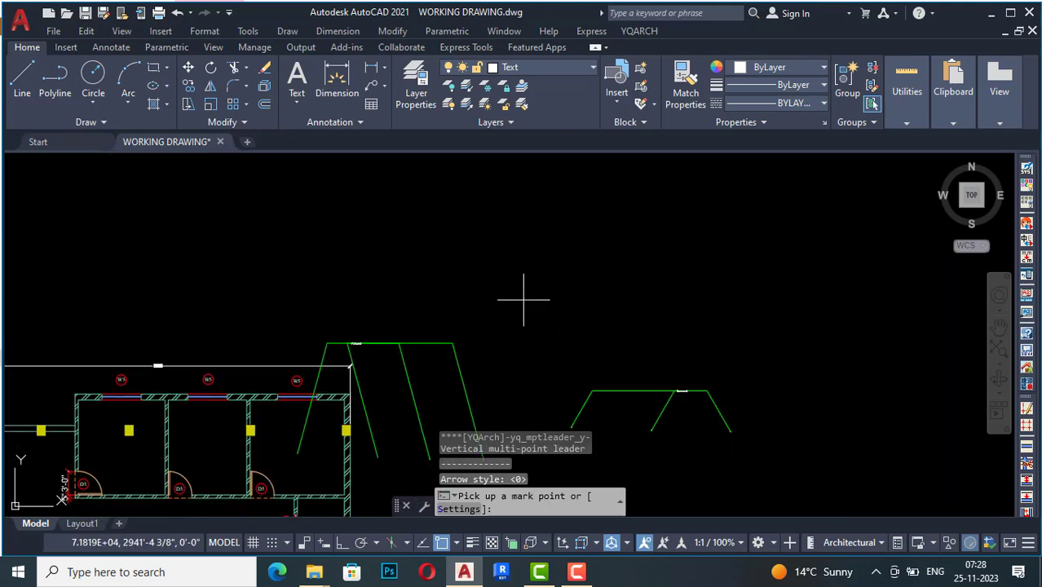
scroll(505, 309, up, 4)
click(504, 310)
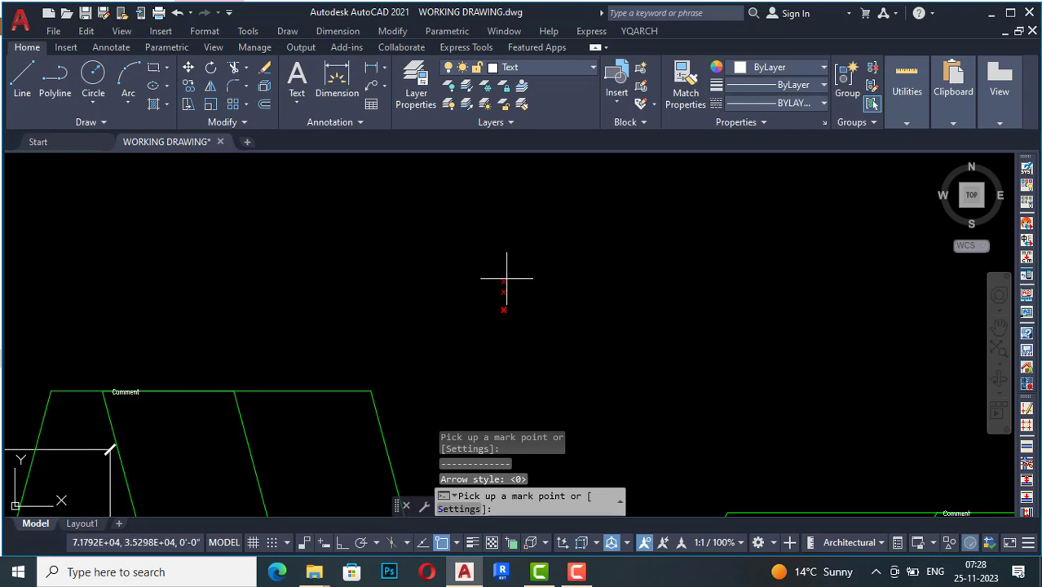
click(505, 279)
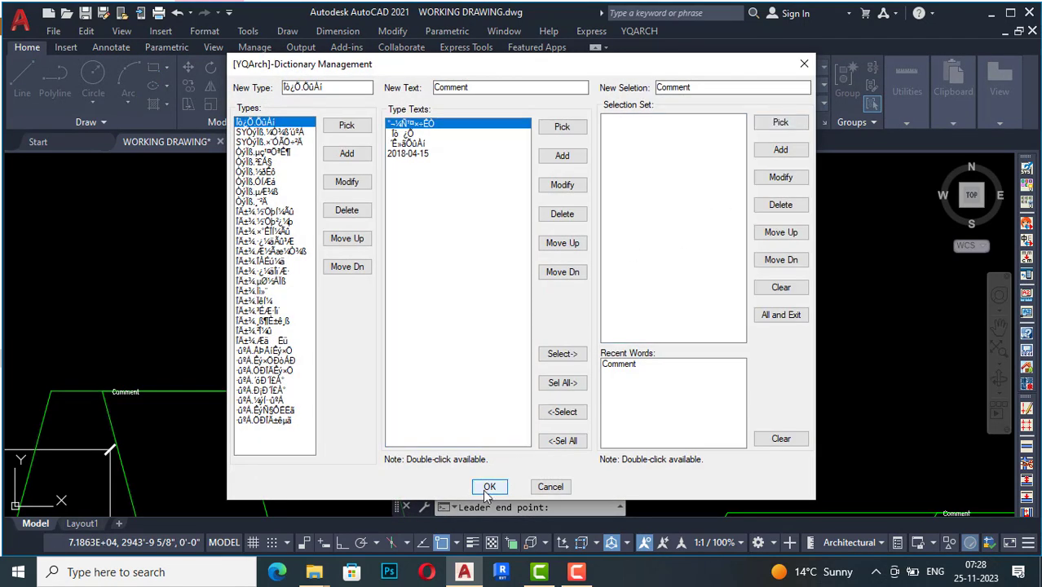
Finish the vertical multi-point leader with the text Comment beside its horizontal lines
click(488, 487)
scroll(503, 326, up, 5)
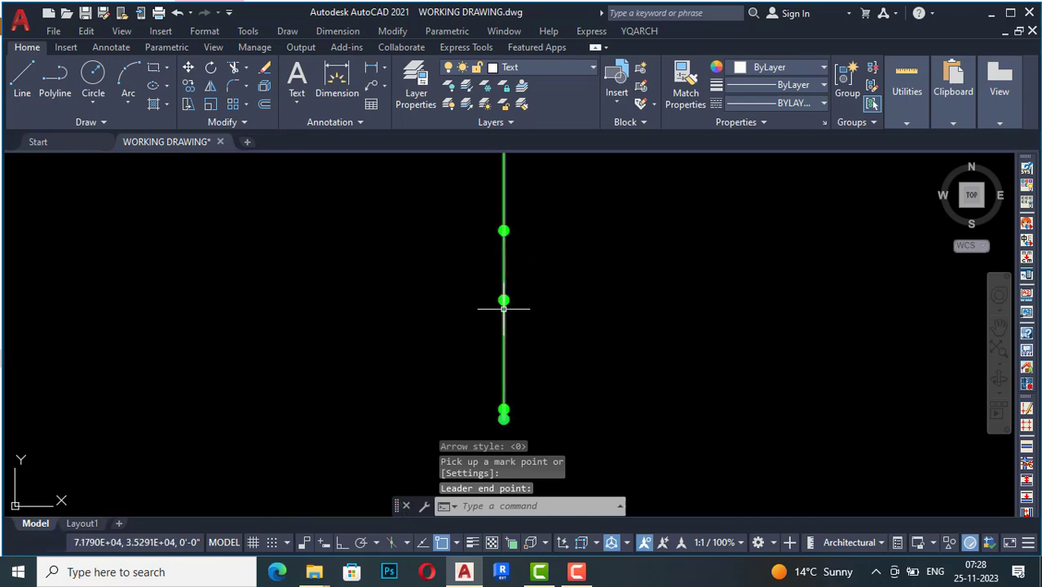
scroll(503, 308, down, 5)
scroll(677, 361, up, 3)
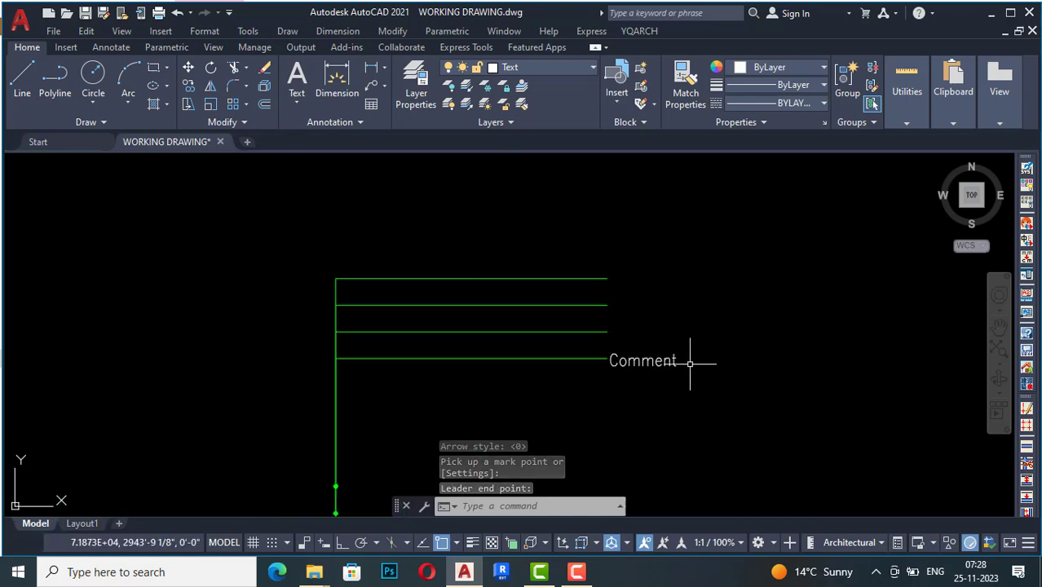
scroll(592, 258, down, 4)
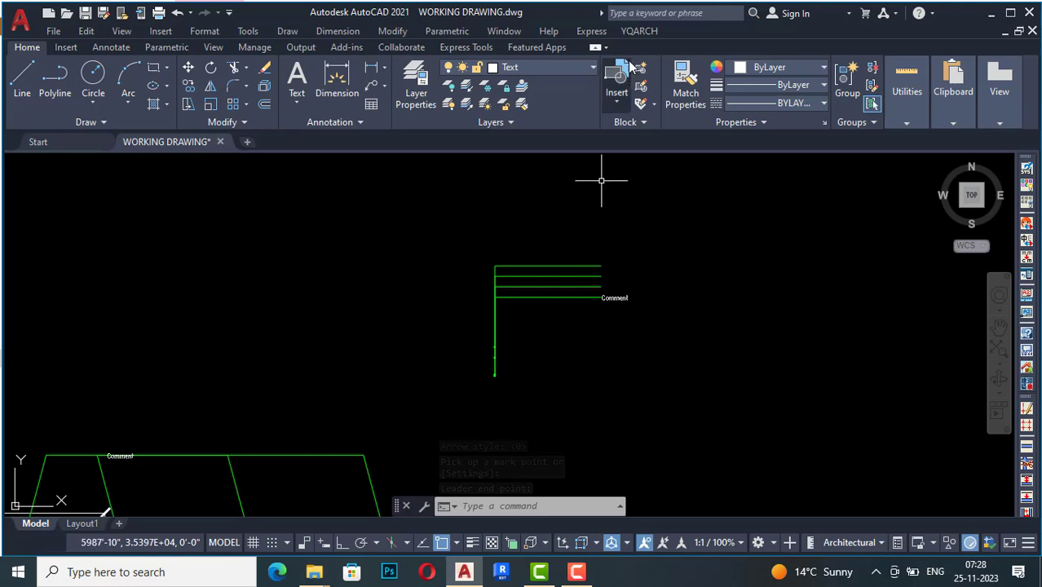
click(639, 31)
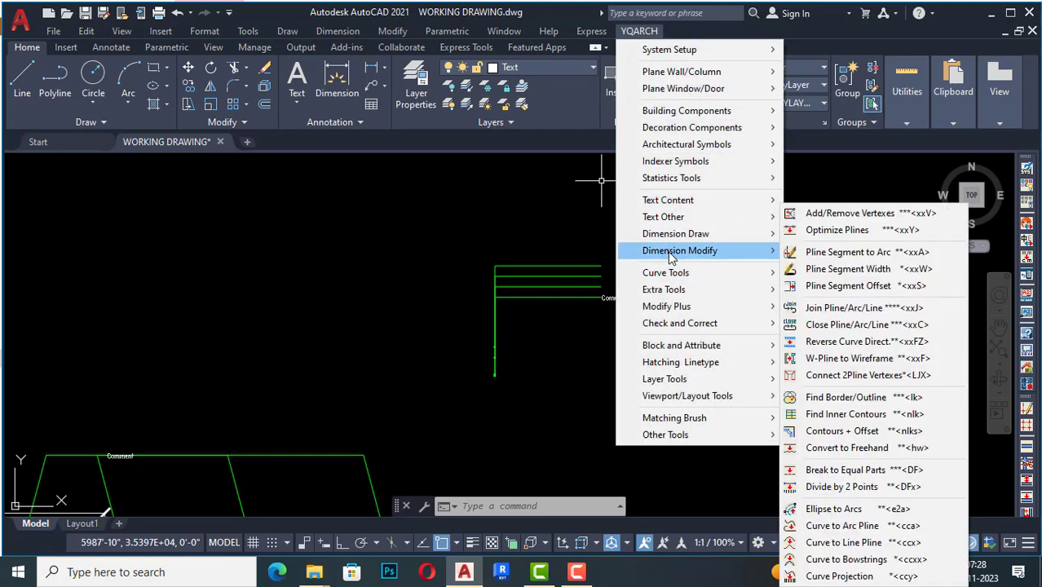
mouse_move(698, 166)
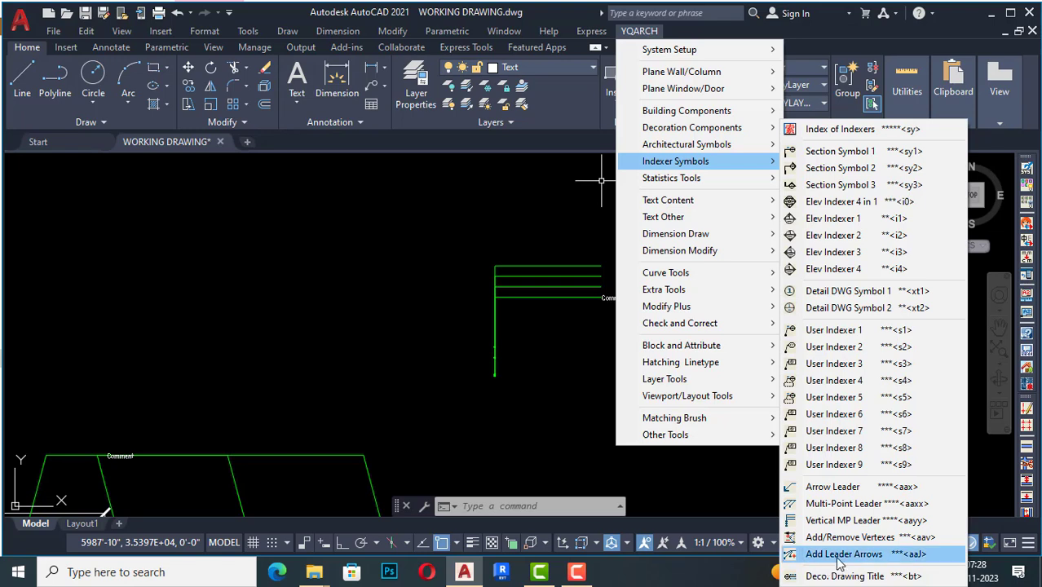
click(561, 444)
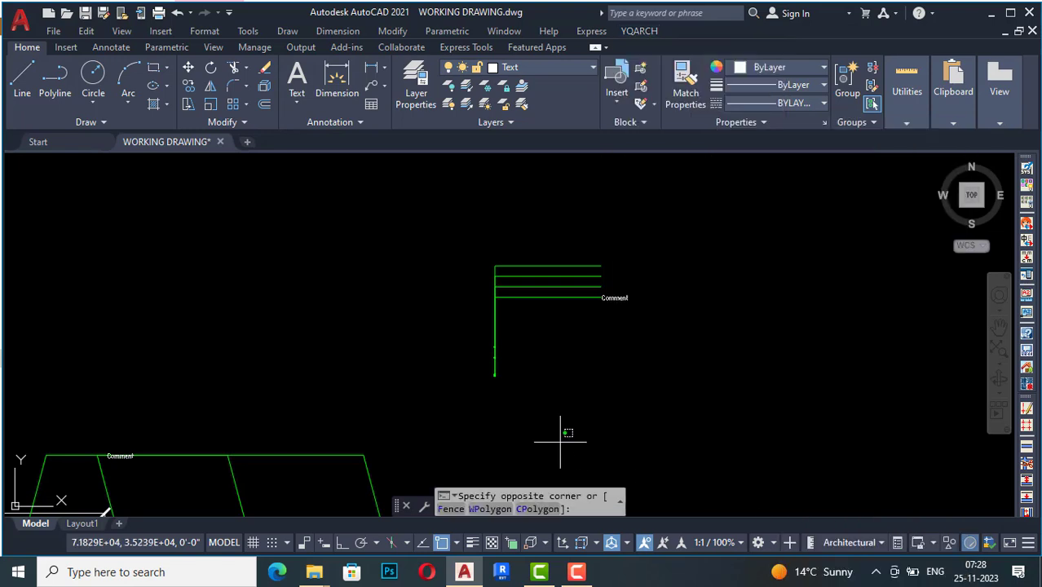
Draw a quick leader to the right of the vertical leader, with a slanted arrow segment, a horizontal end segment in Ortho mode and no text
text(le)
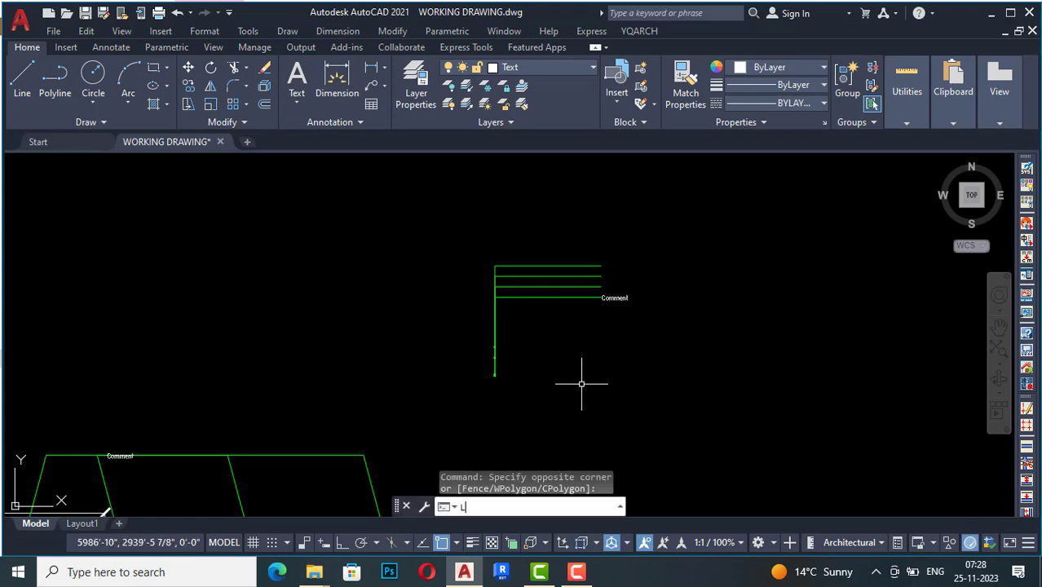
key(Return)
click(654, 404)
click(726, 324)
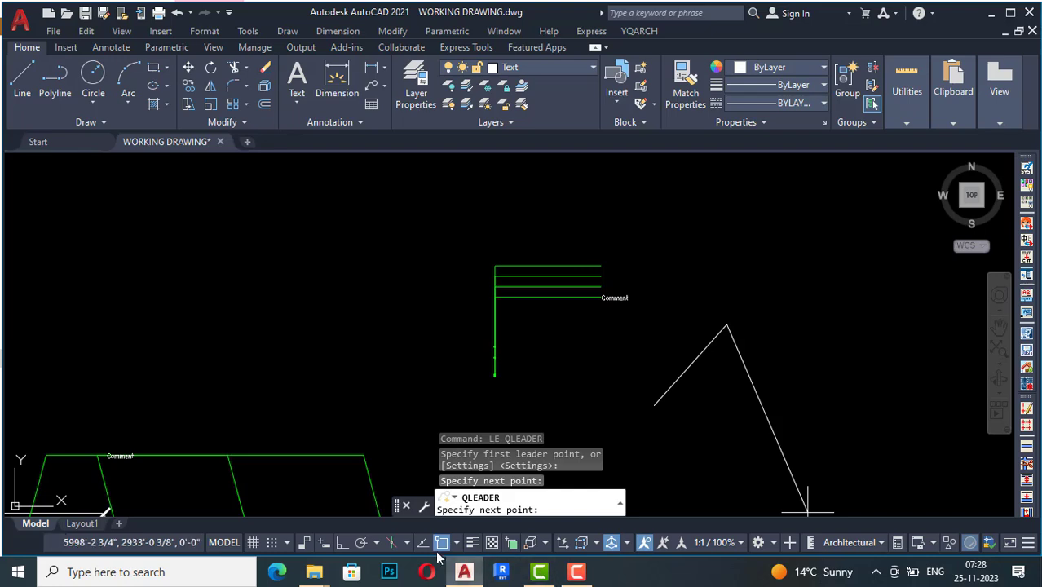
click(341, 542)
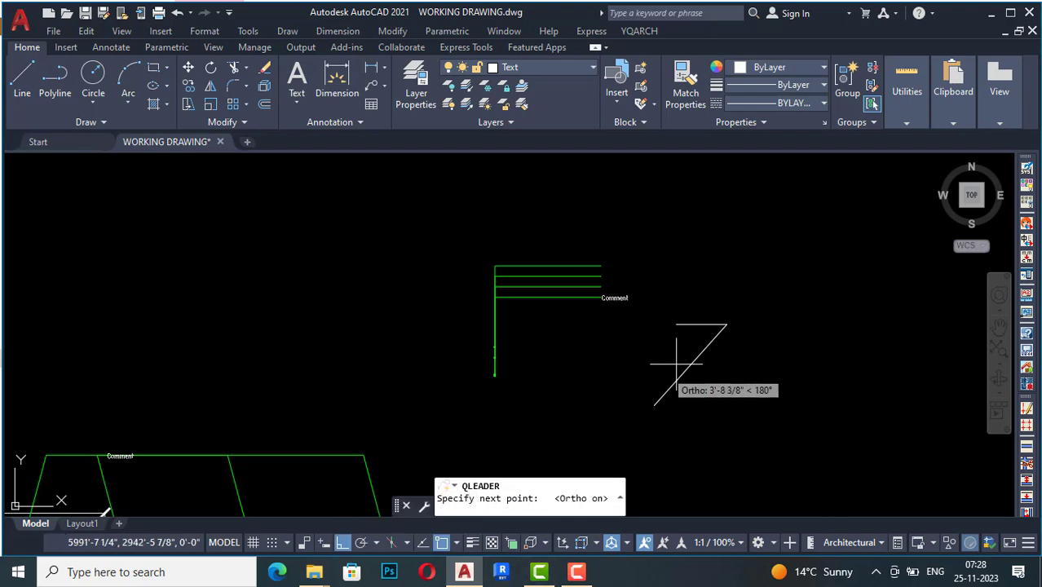
click(781, 324)
scroll(652, 410, up, 3)
scroll(725, 394, up, 2)
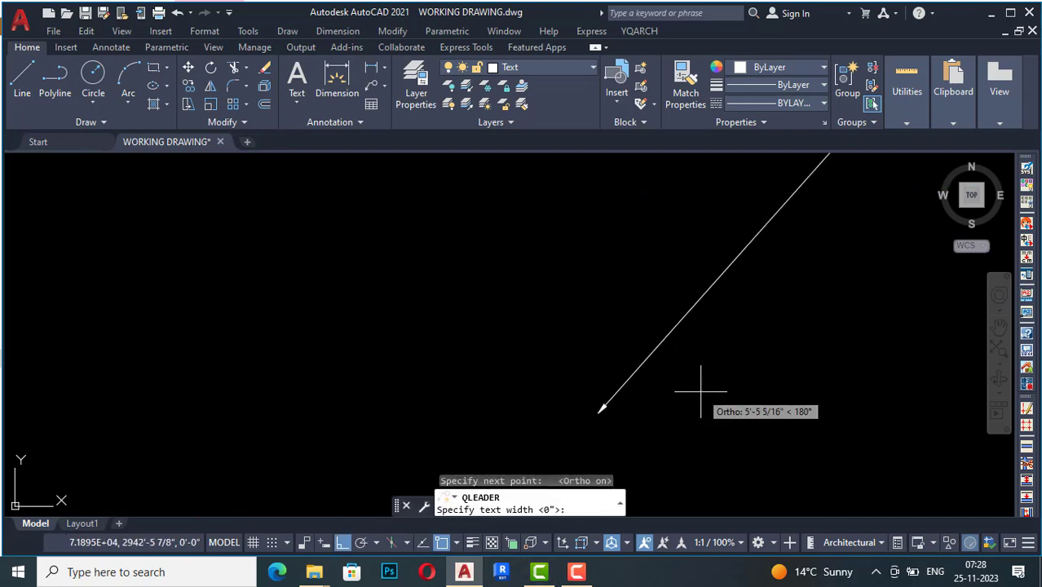
key(Escape)
scroll(631, 345, down, 2)
scroll(418, 391, up, 2)
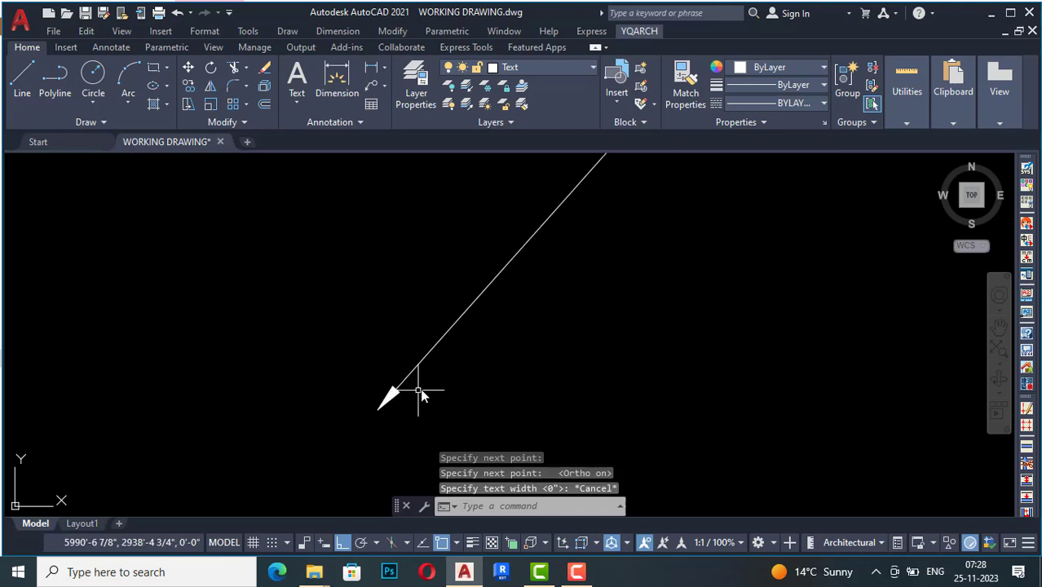
Add a leader arrow to the new quick leader, running almost straight down from its bend
click(637, 30)
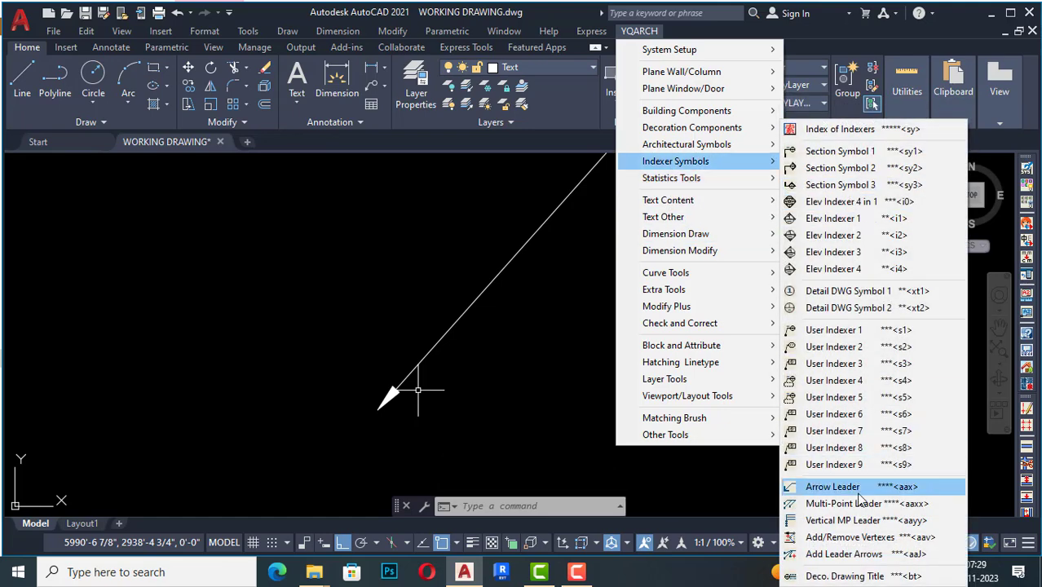
click(874, 555)
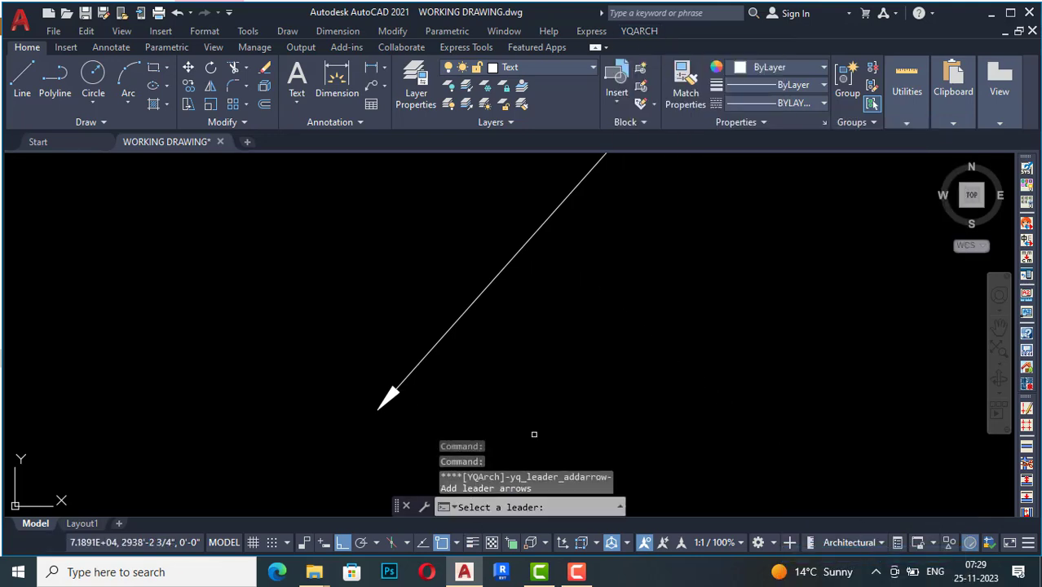
click(548, 222)
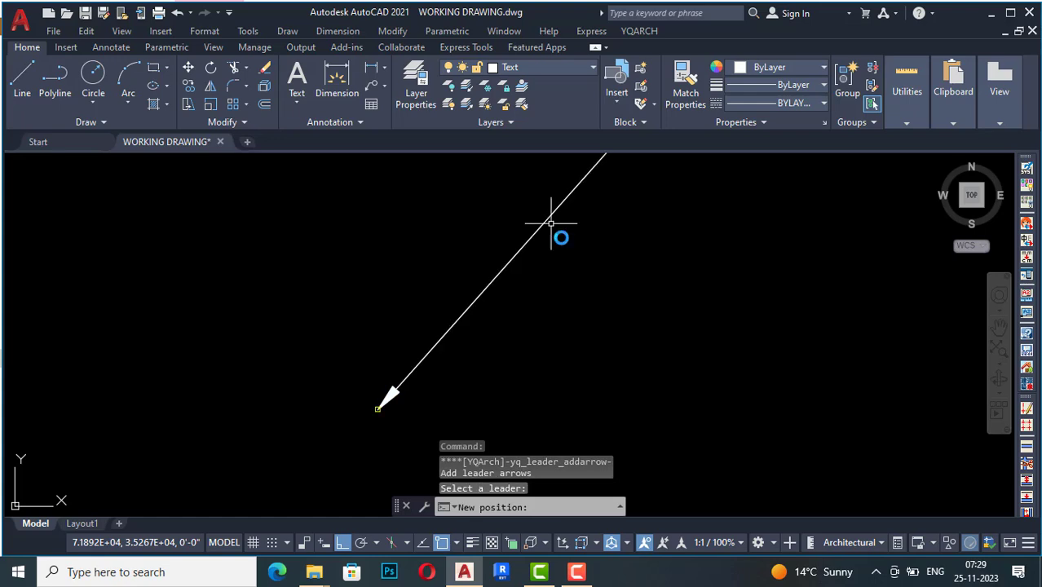
scroll(661, 404, down, 6)
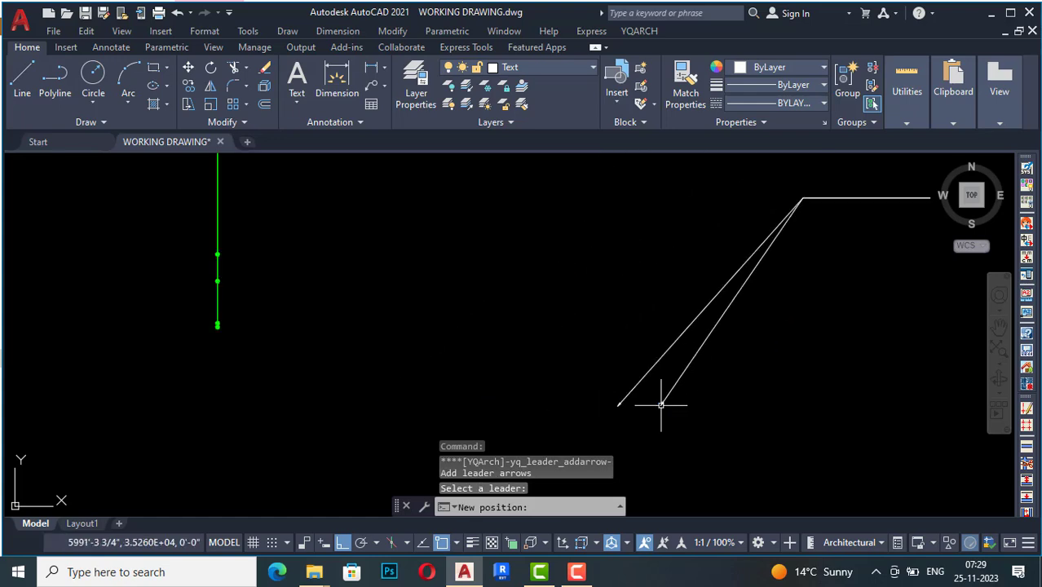
scroll(807, 429, up, 6)
click(807, 425)
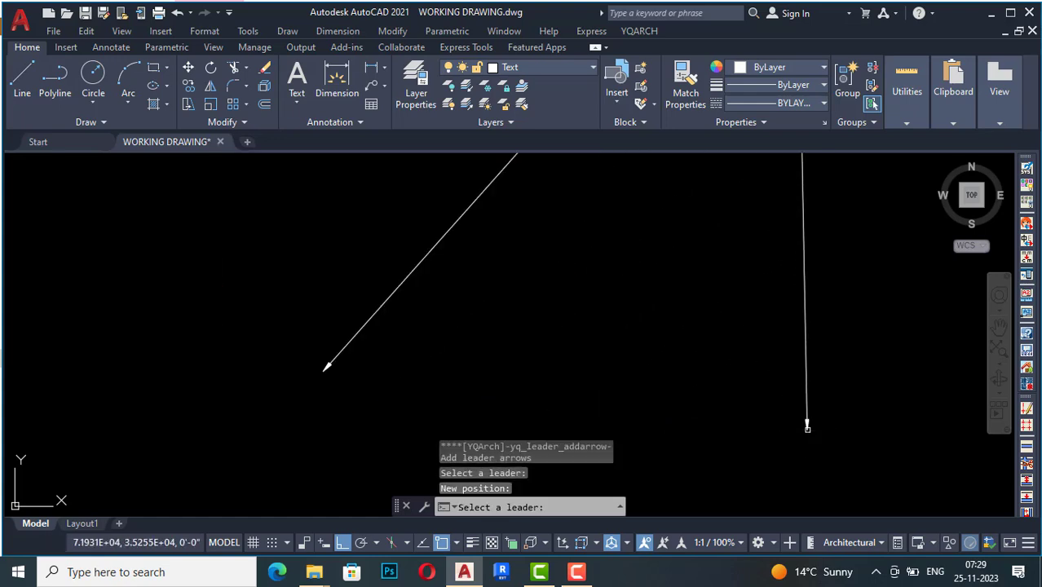
scroll(662, 349, down, 5)
key(Return)
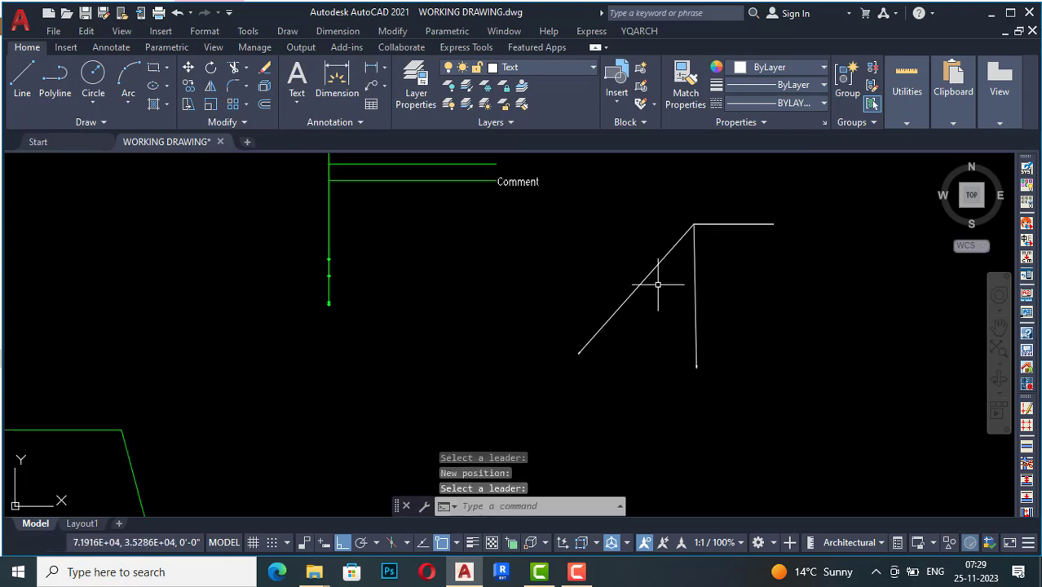
Add another leader arrow to the same quick leader, running from its bend at a shallow slope down to the left
key(Return)
click(653, 267)
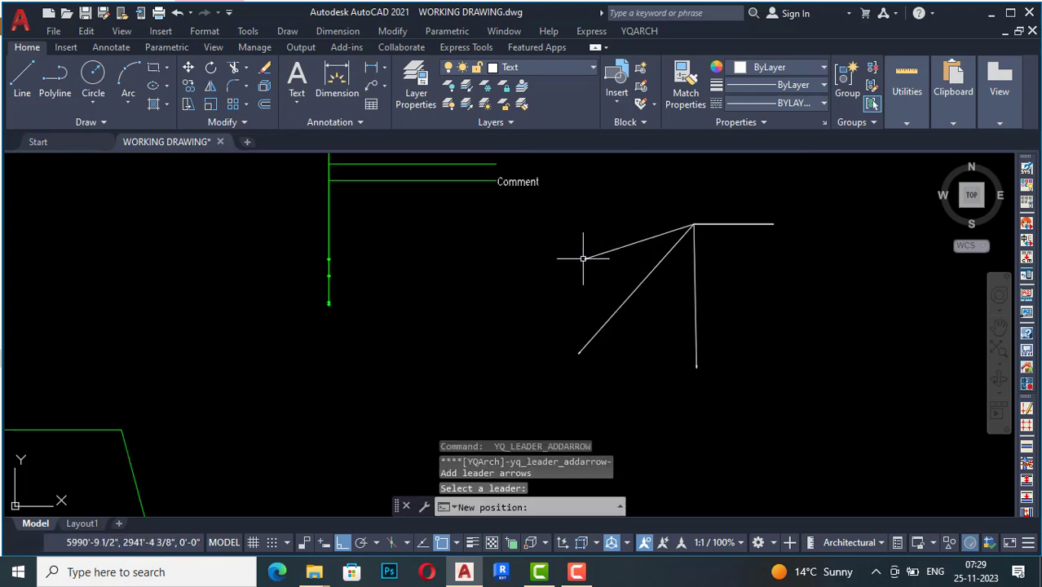
key(Escape)
scroll(574, 281, up, 5)
key(Escape)
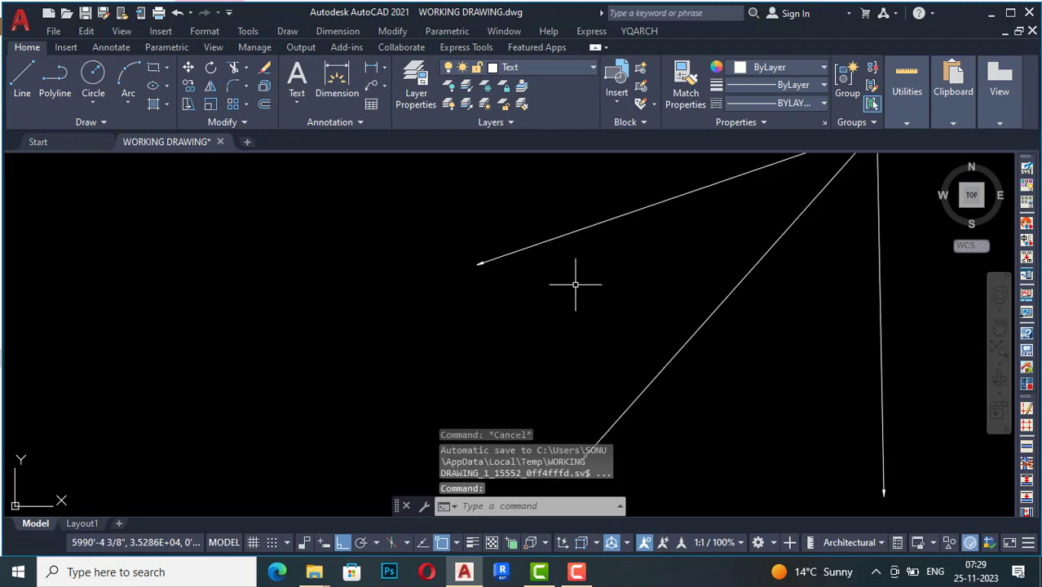
scroll(449, 276, down, 5)
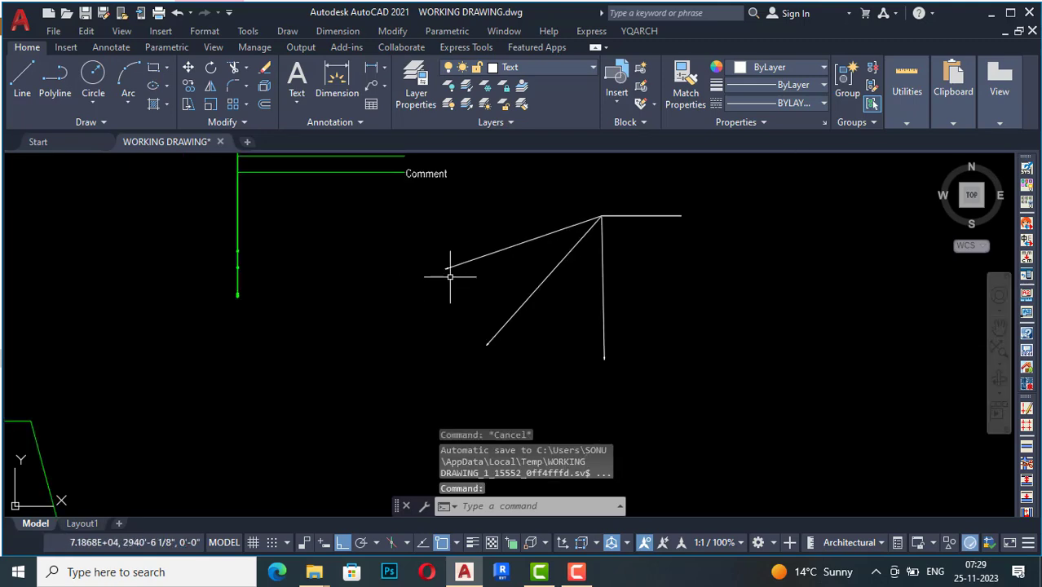
Start a decoration drawing title, try the rightmost W5 window tag as the existing title, and choose to create a new title instead
click(643, 32)
mouse_move(673, 181)
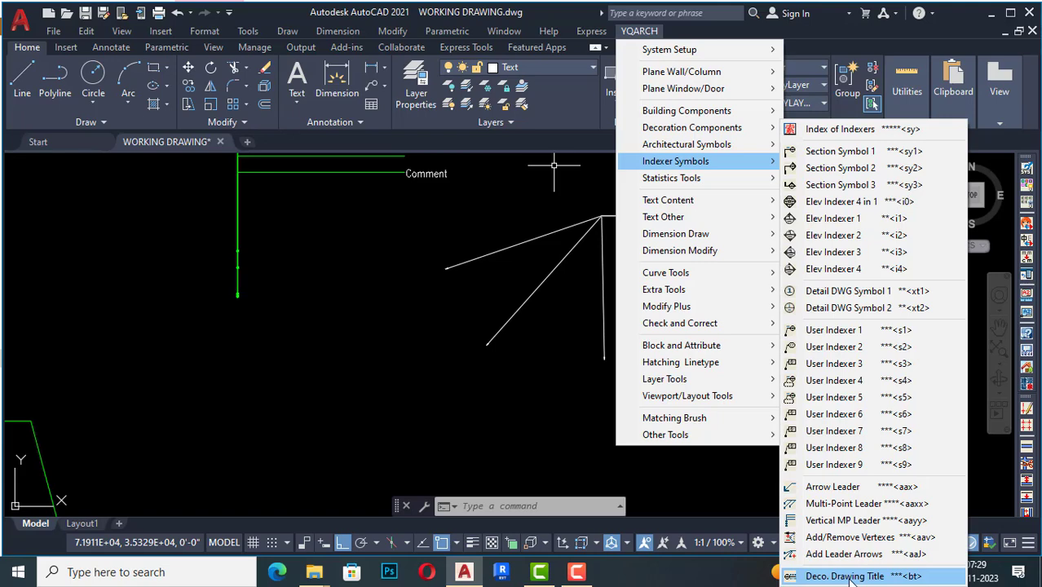
click(844, 576)
mouse_move(850, 577)
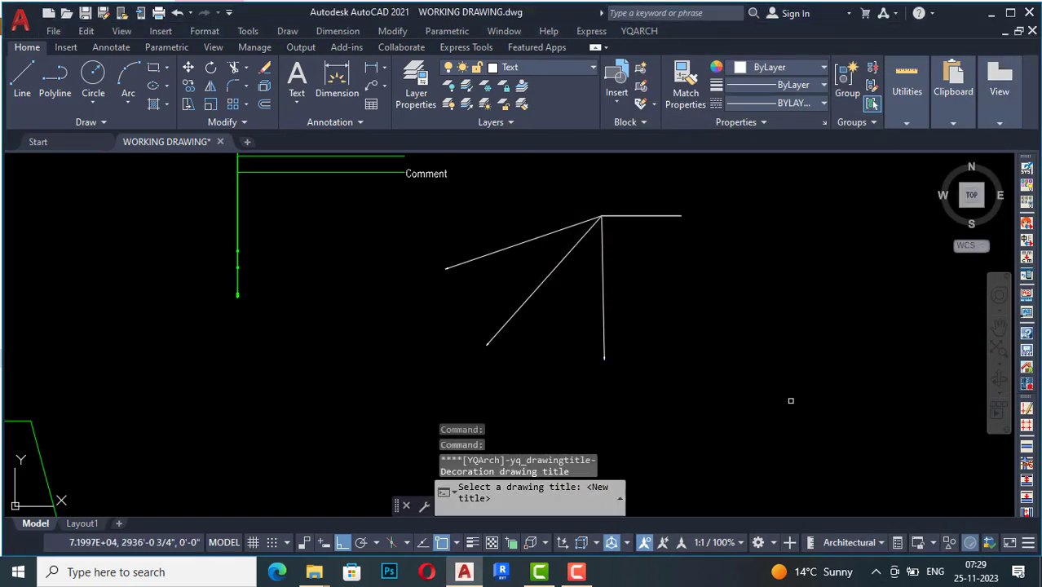
scroll(790, 400, down, 3)
scroll(648, 339, up, 2)
scroll(460, 414, up, 3)
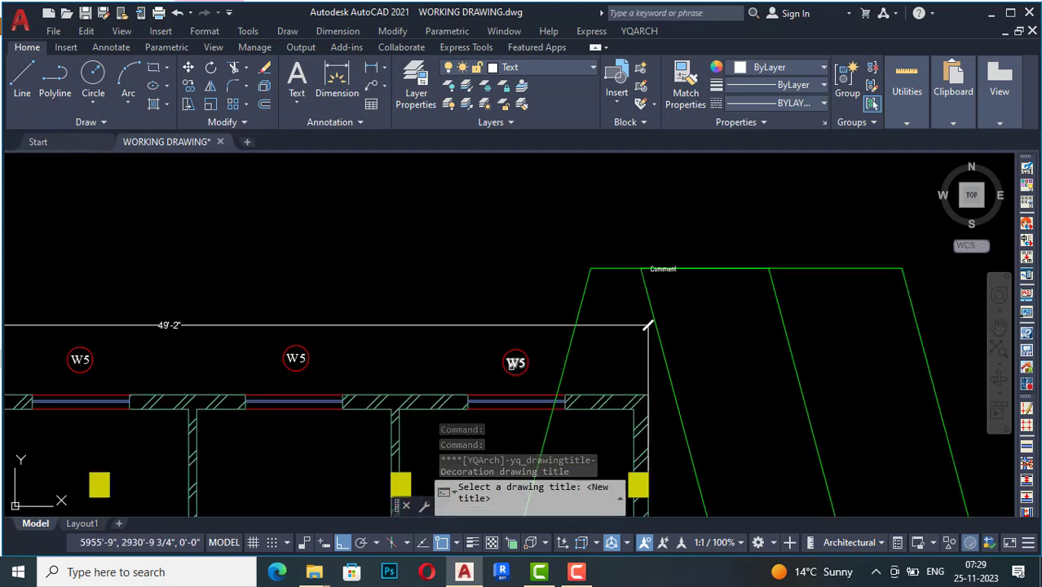
click(513, 364)
click(516, 362)
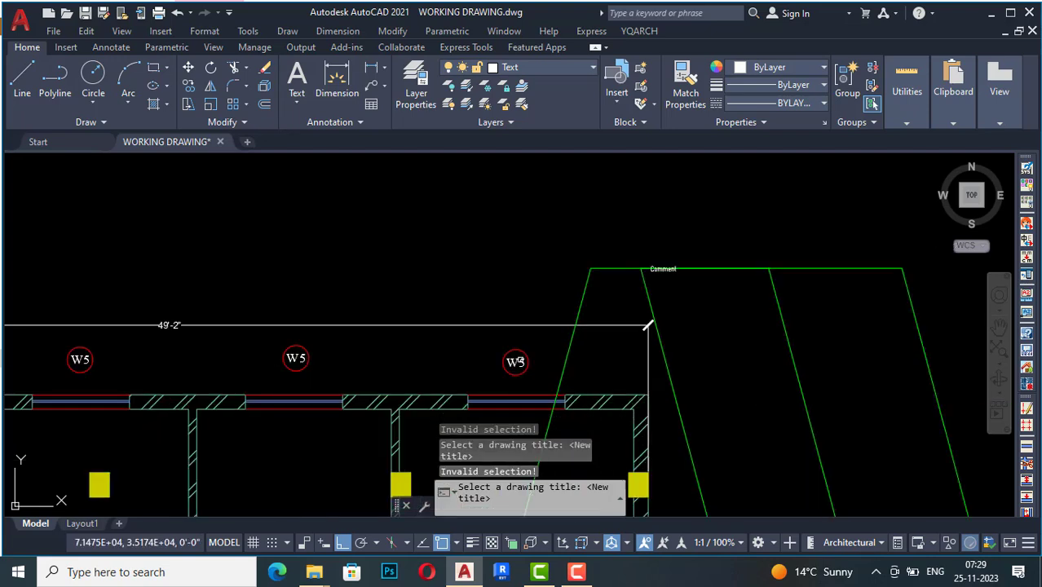
key(Return)
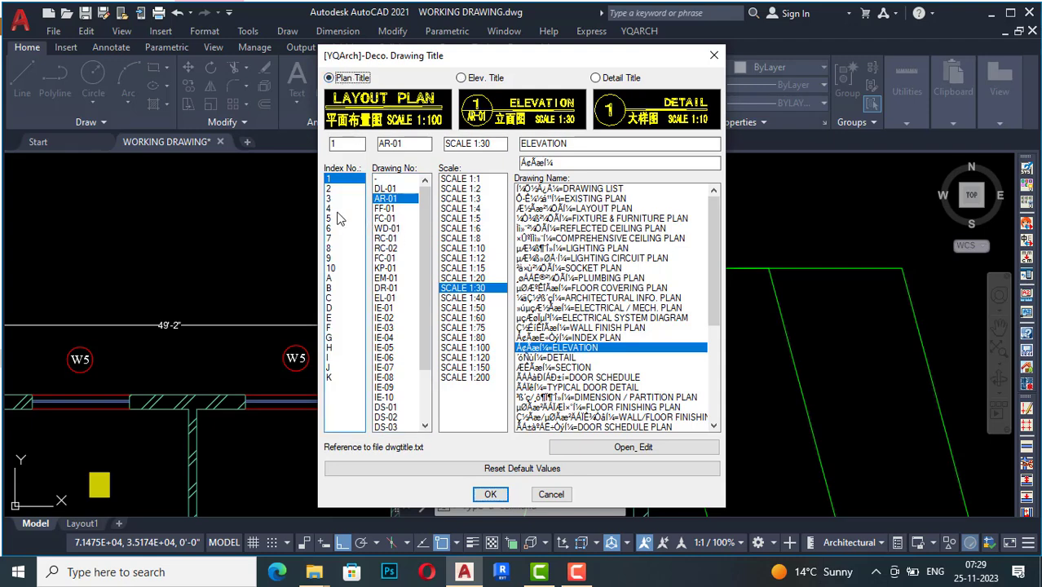
Create a plan title named ELEVATION at SCALE 1:30 and place it in the empty area above the plan's top dimension
scroll(622, 318, down, 6)
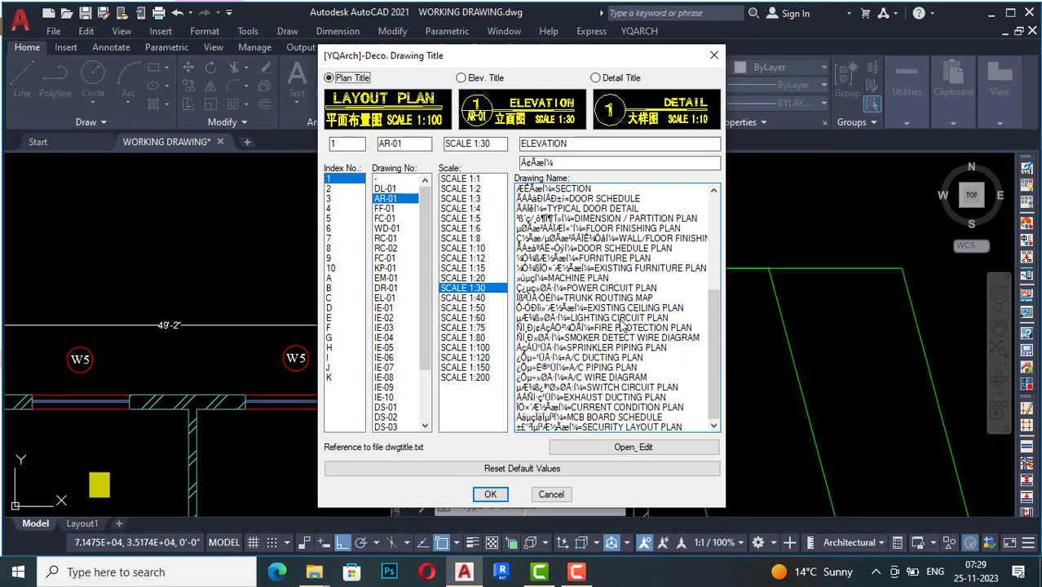
scroll(621, 323, up, 5)
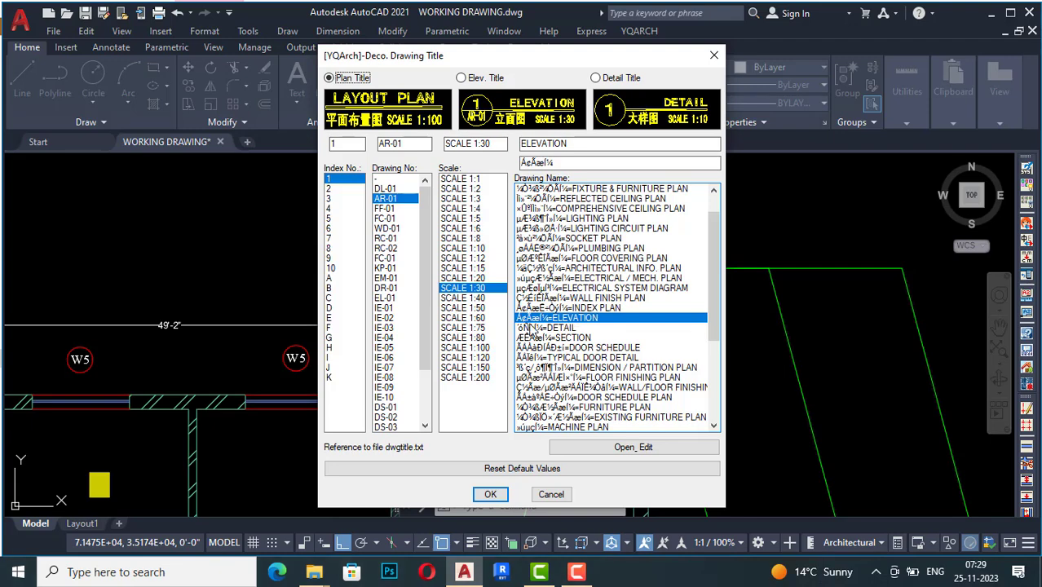
double_click(570, 318)
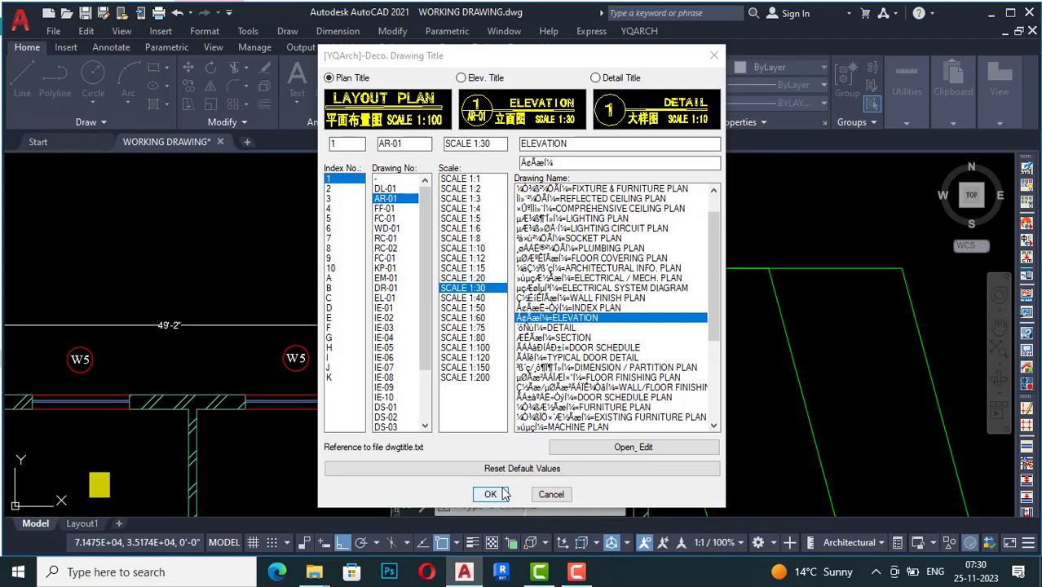
click(490, 494)
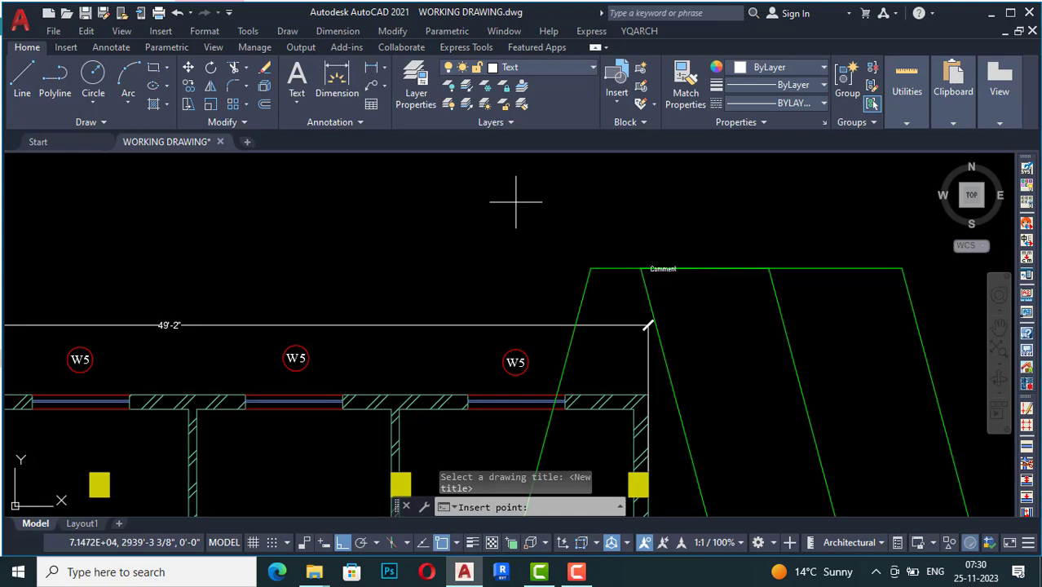
scroll(506, 202, up, 5)
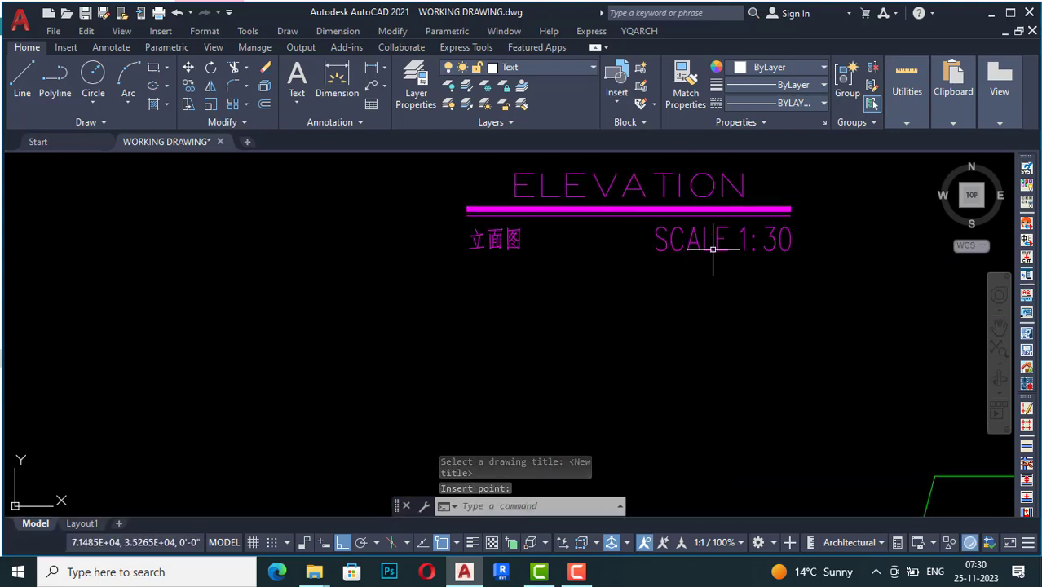
click(491, 249)
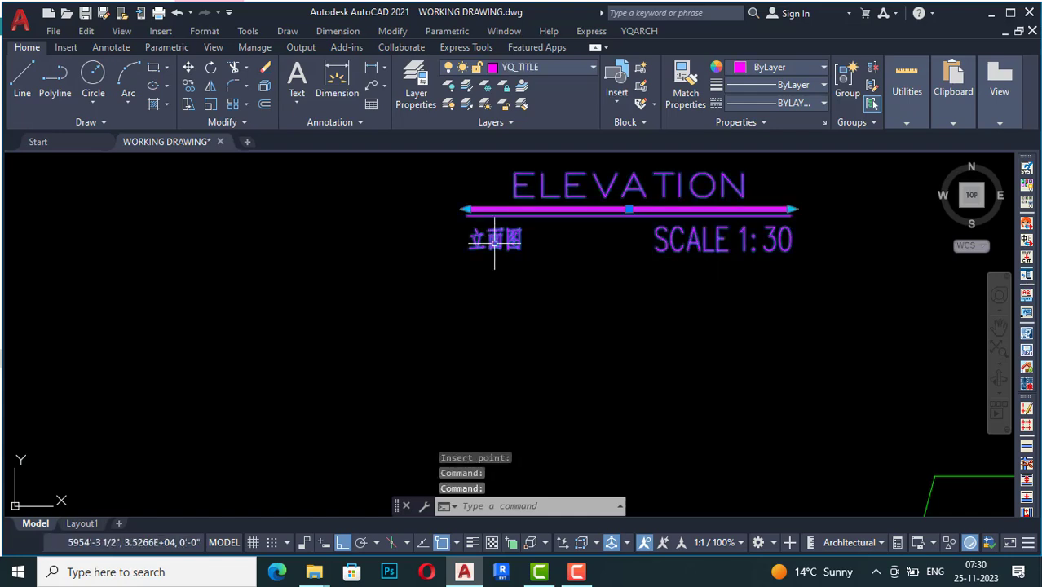
click(499, 241)
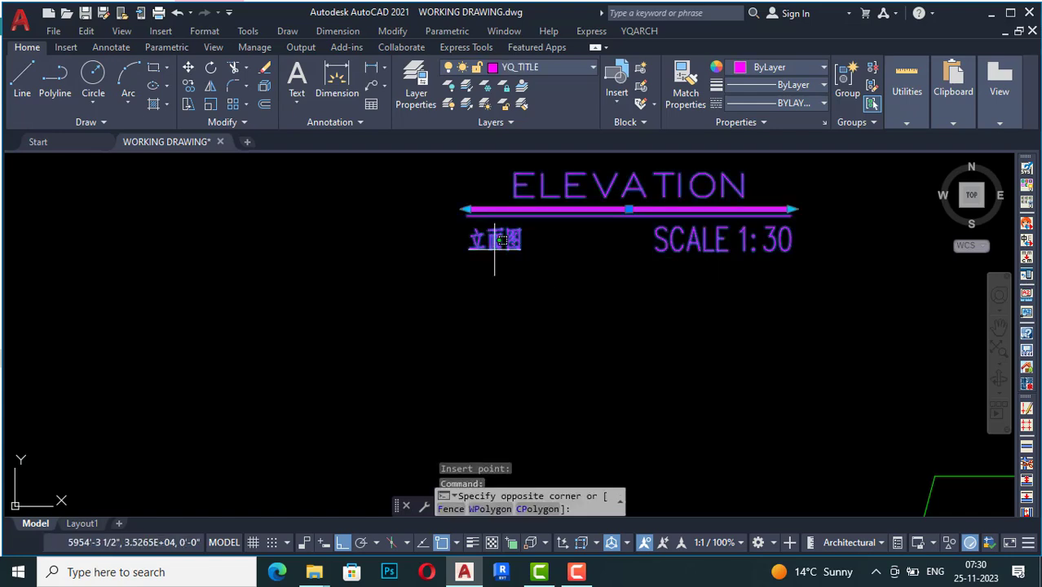
click(595, 244)
scroll(529, 295, down, 3)
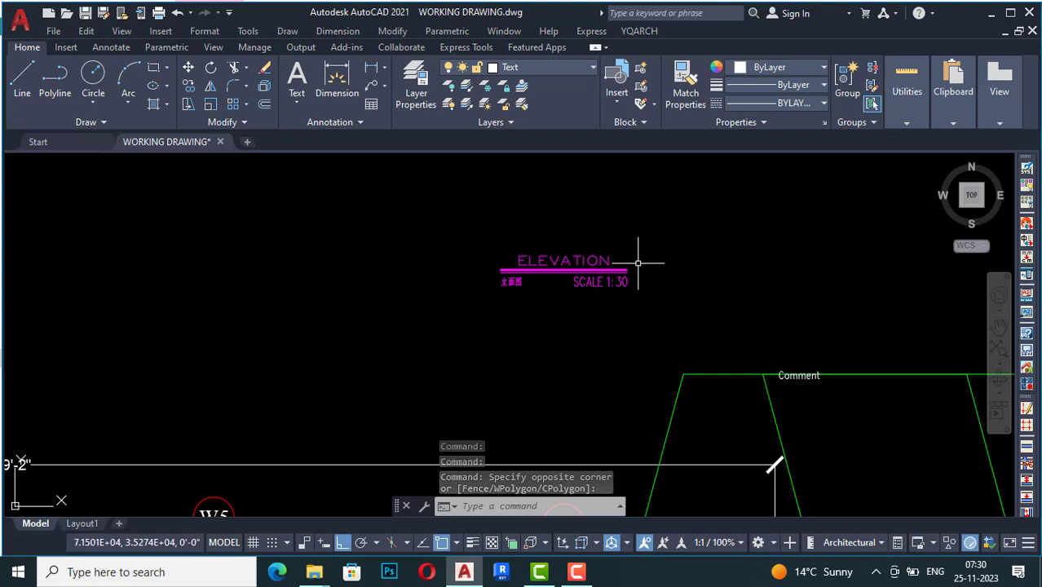
key(Escape)
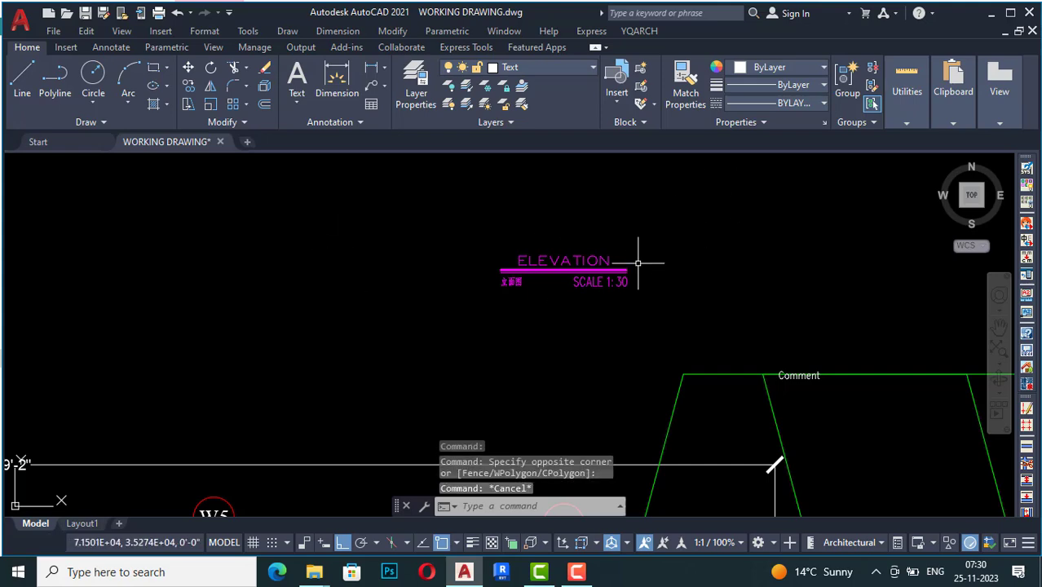
click(639, 31)
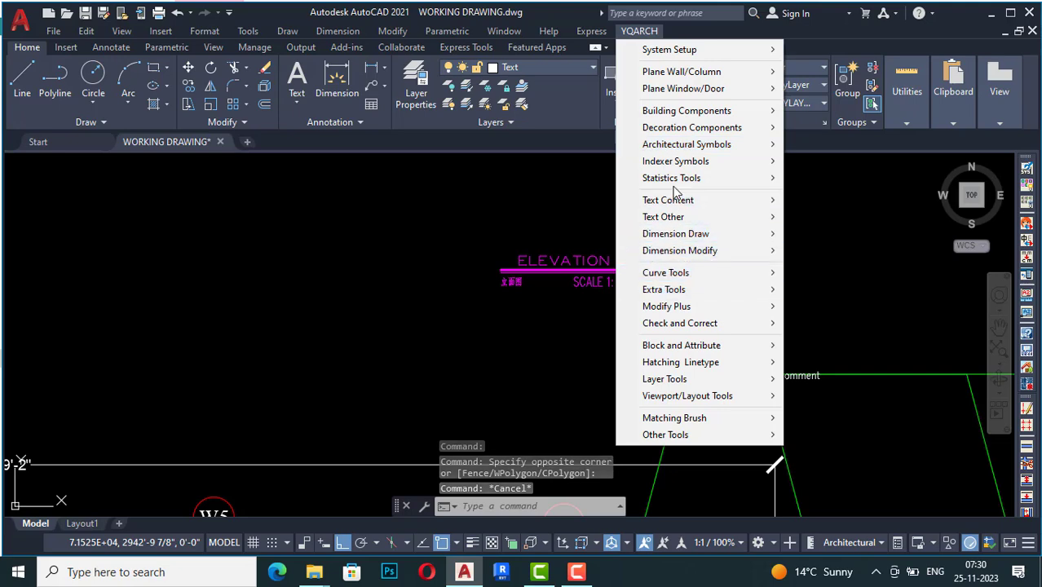
mouse_move(688, 151)
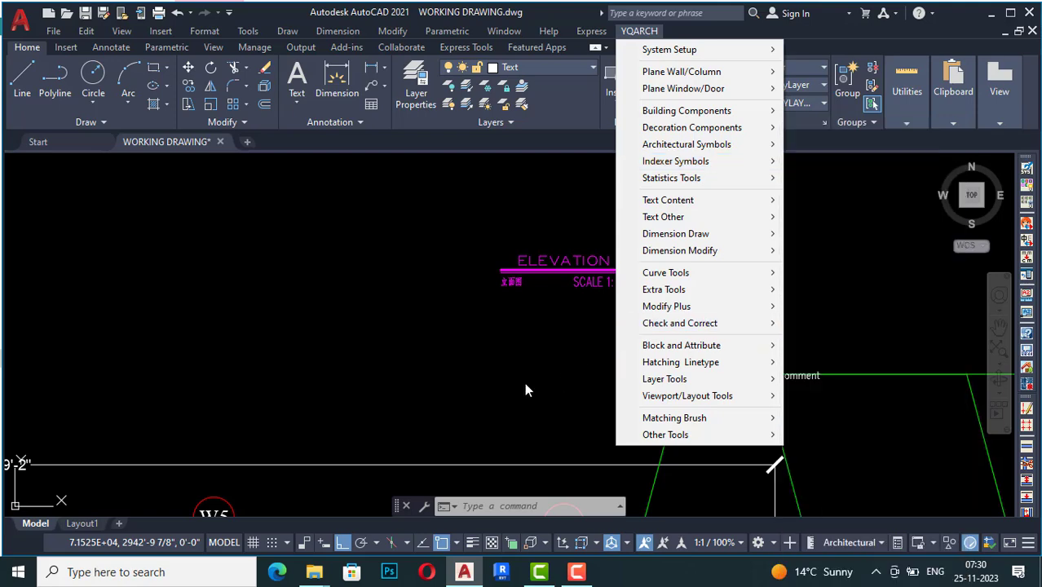
click(523, 373)
click(546, 365)
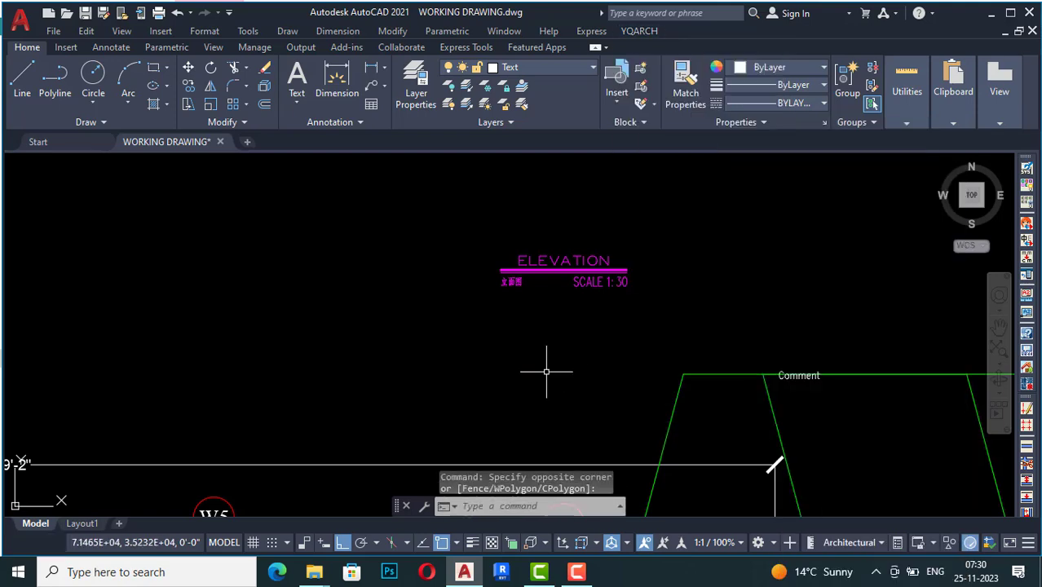
key(Escape)
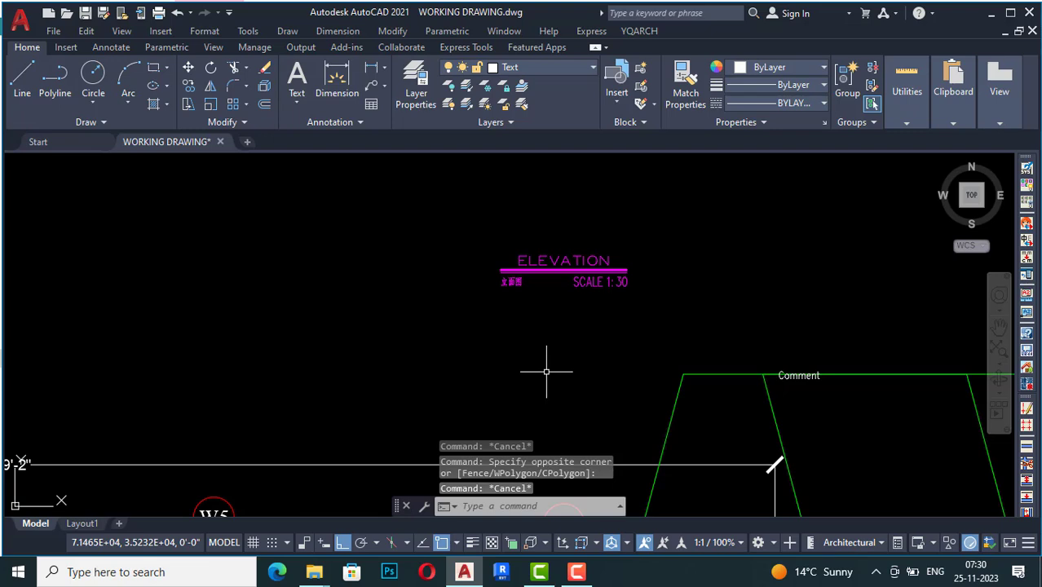